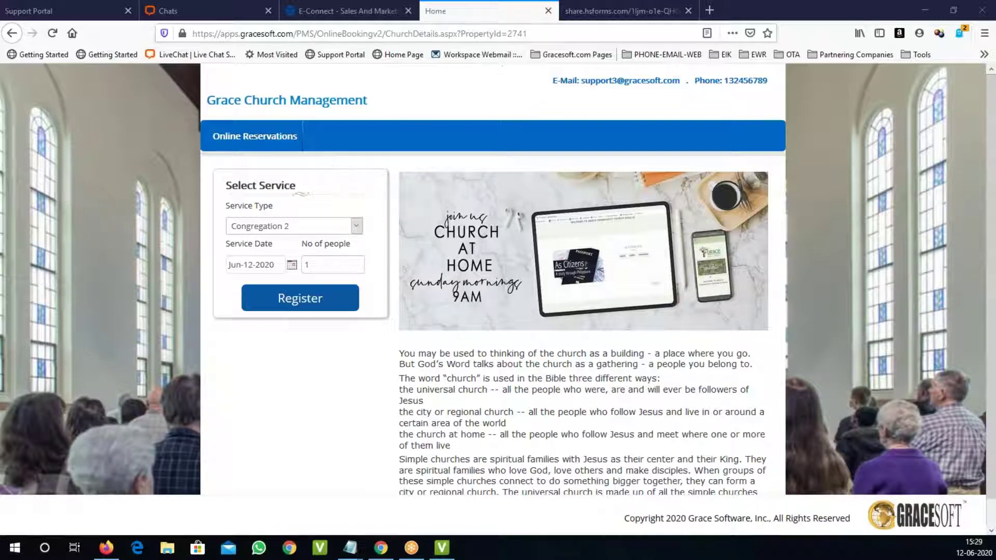
pyautogui.click(539, 32)
pyautogui.click(540, 32)
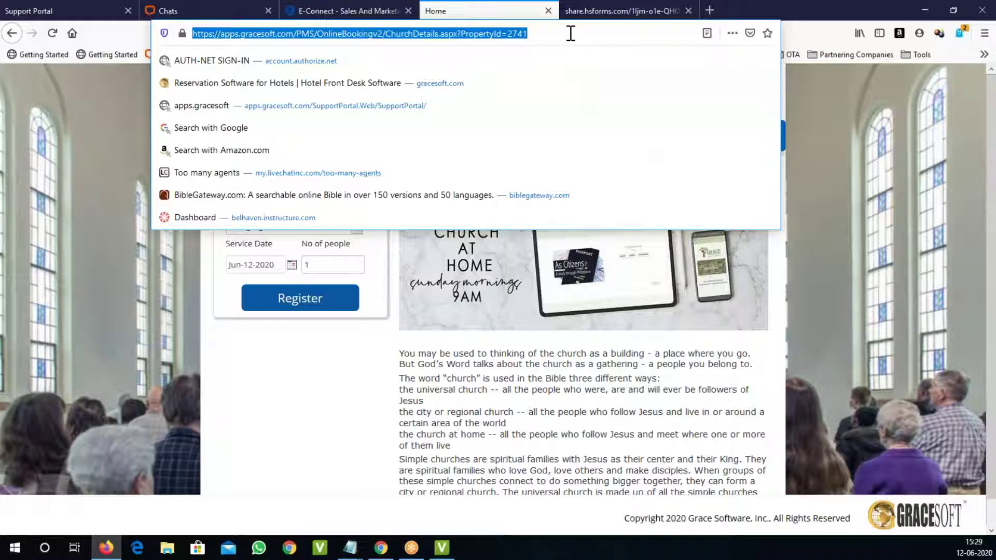
pyautogui.click(901, 193)
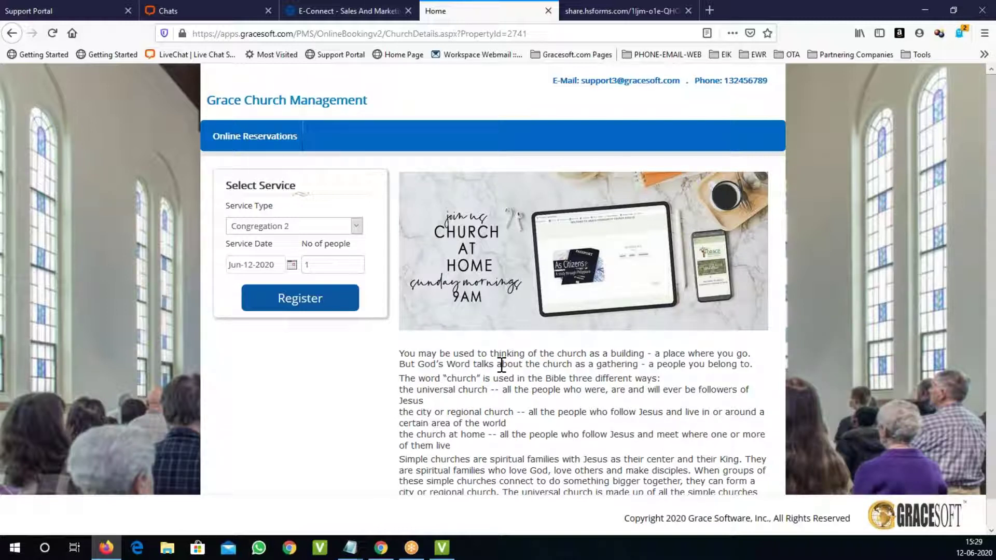
pyautogui.moveTo(416, 364); pyautogui.dragTo(597, 497)
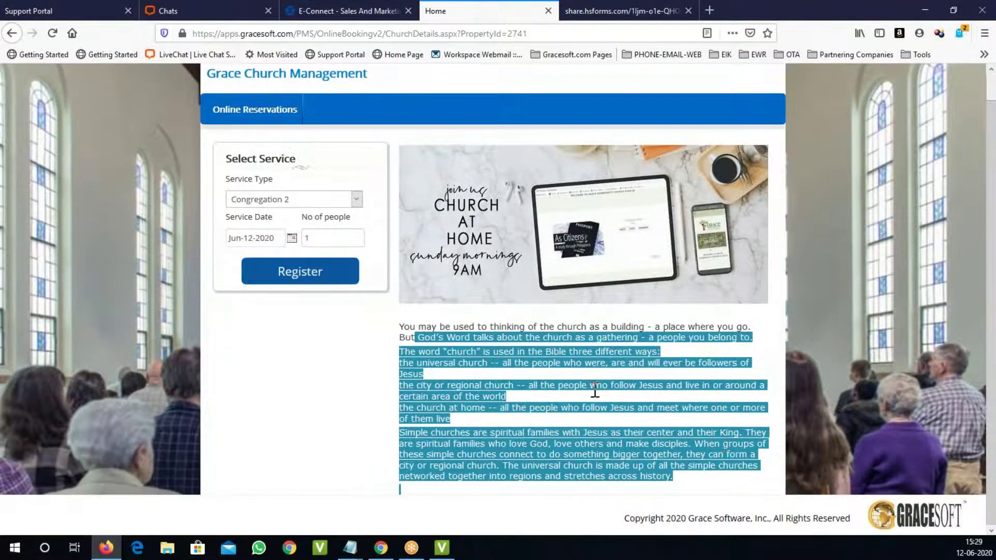
pyautogui.click(636, 430)
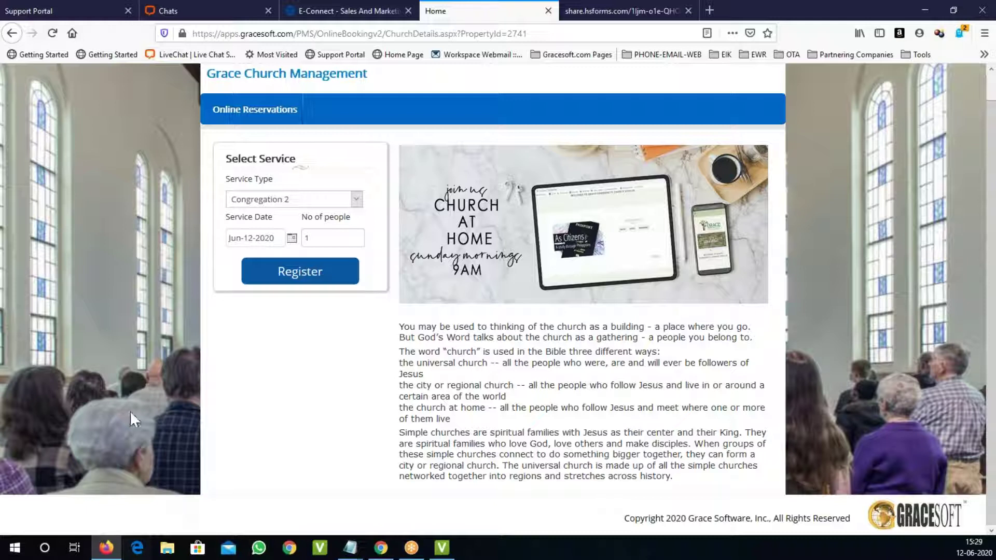
# Step: Choose Sunday Morning First Service as the service type
pyautogui.tripleClick(235, 161)
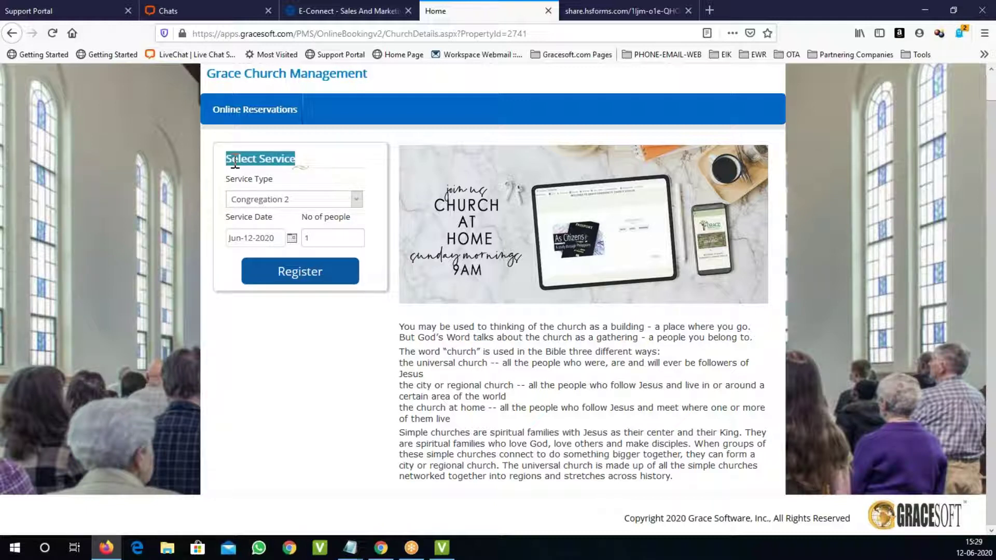
pyautogui.click(280, 200)
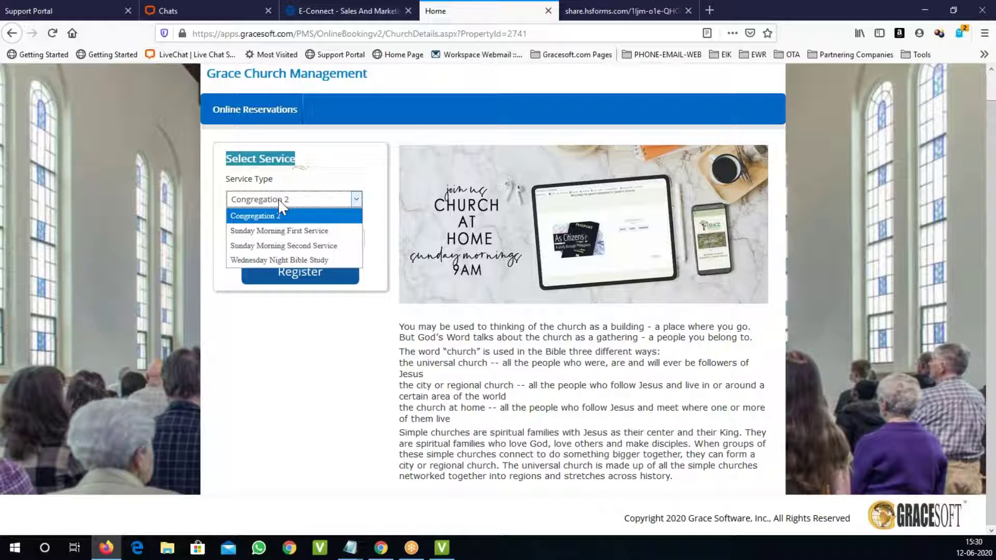
pyautogui.click(341, 165)
pyautogui.click(292, 238)
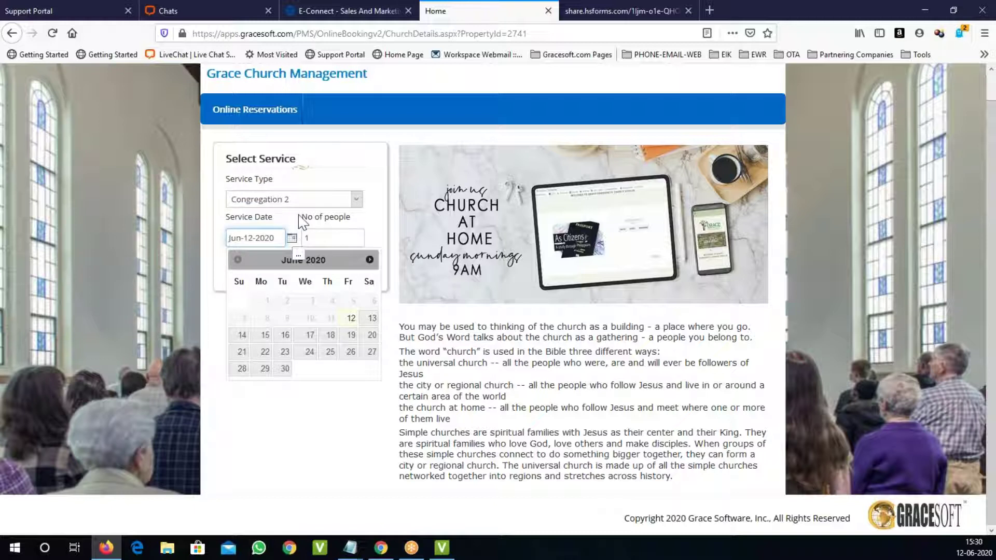
pyautogui.click(337, 165)
pyautogui.click(356, 199)
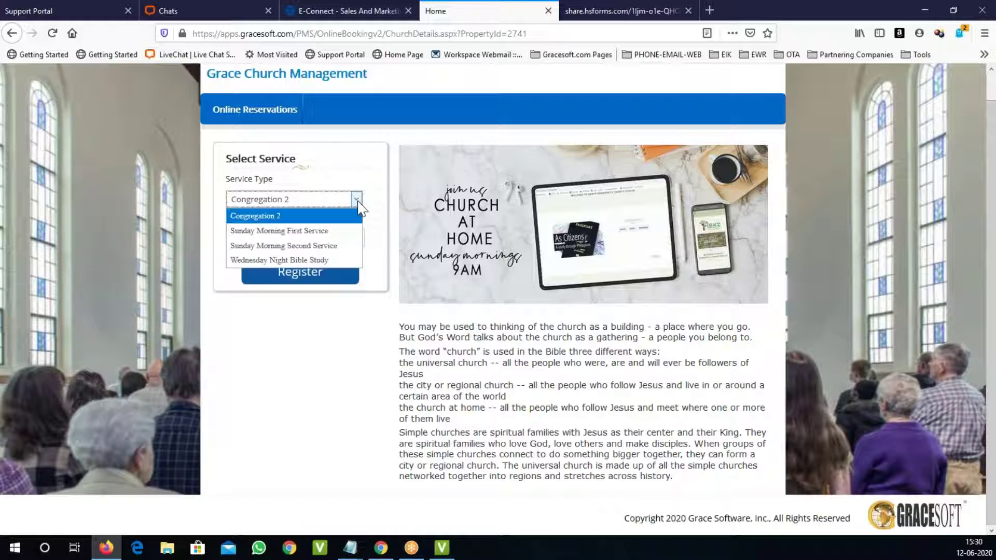
pyautogui.click(337, 231)
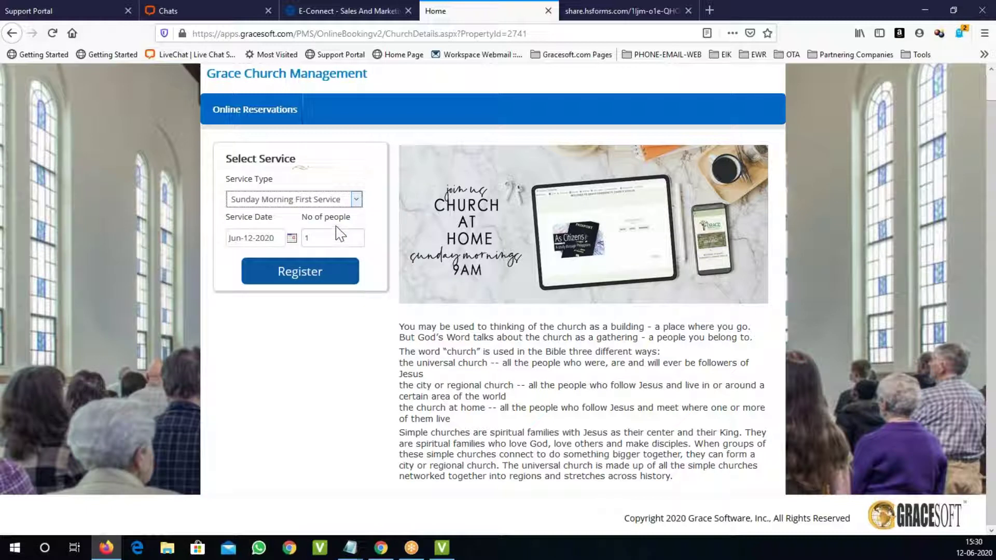
# Step: Set the service date to June 14, 2020 and select the number-of-people value
pyautogui.click(292, 238)
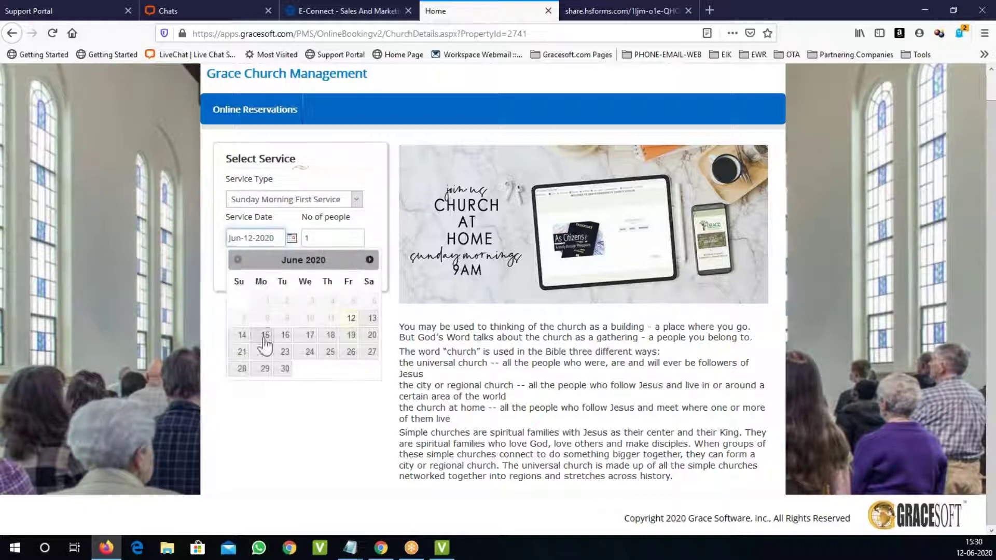
pyautogui.click(241, 335)
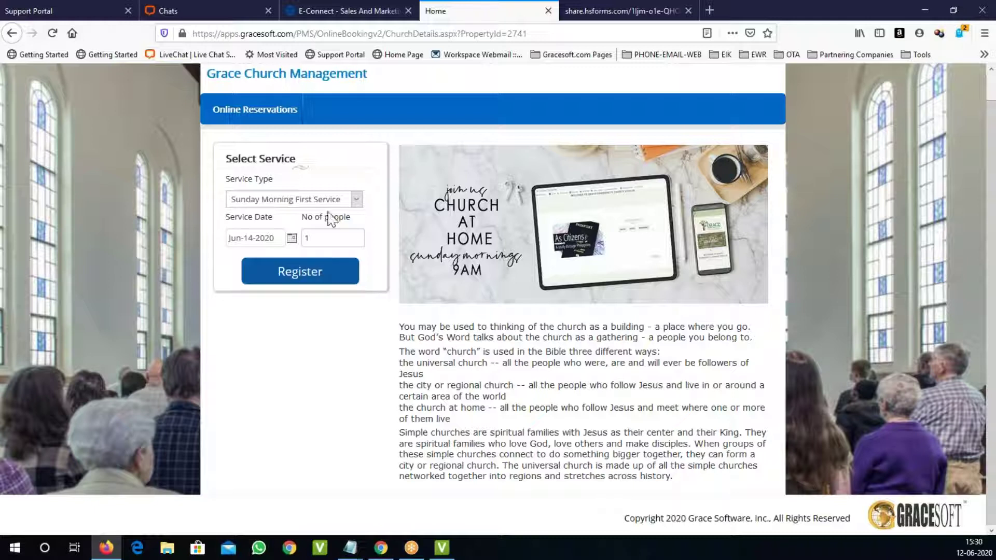
pyautogui.click(356, 199)
pyautogui.click(336, 228)
pyautogui.click(292, 238)
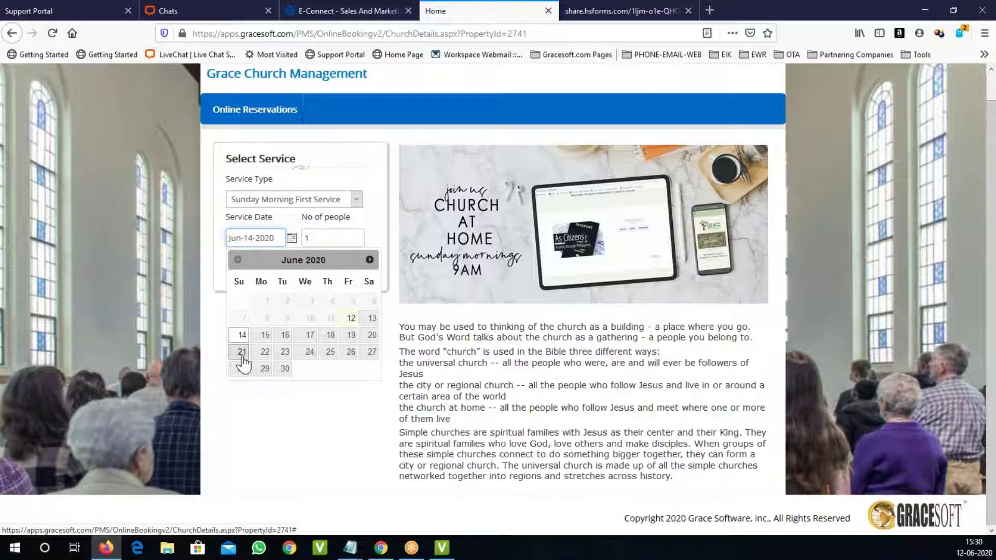
pyautogui.click(290, 445)
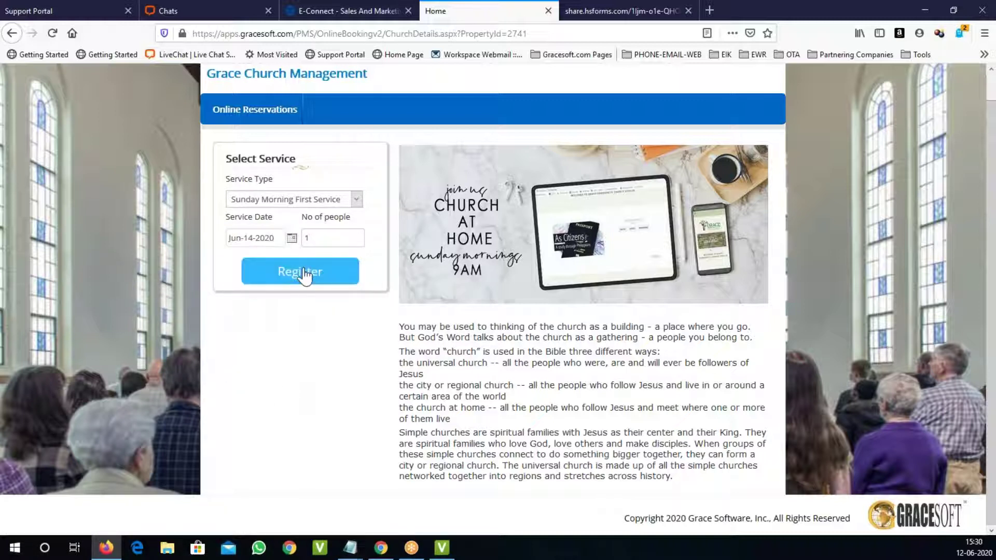
pyautogui.click(282, 205)
pyautogui.click(280, 206)
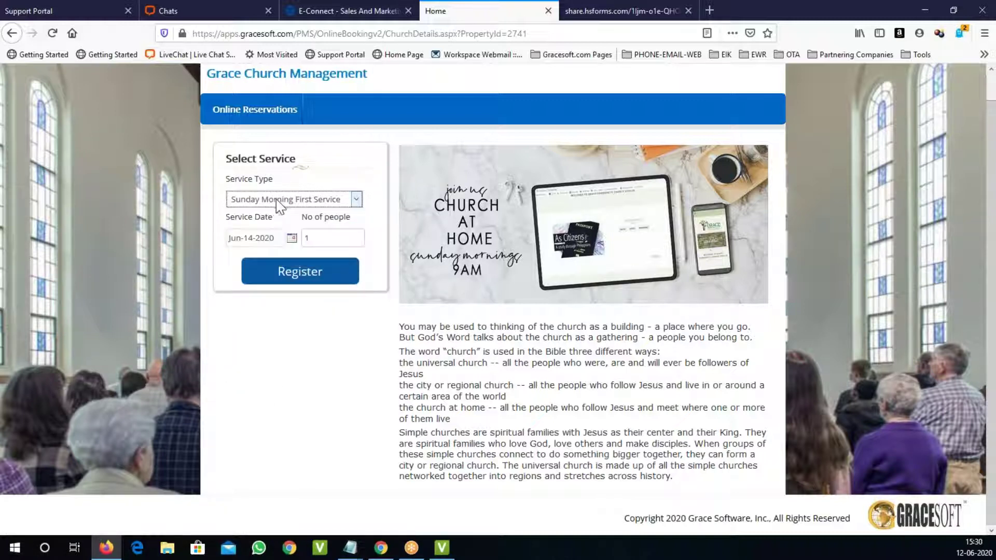
pyautogui.doubleClick(320, 241)
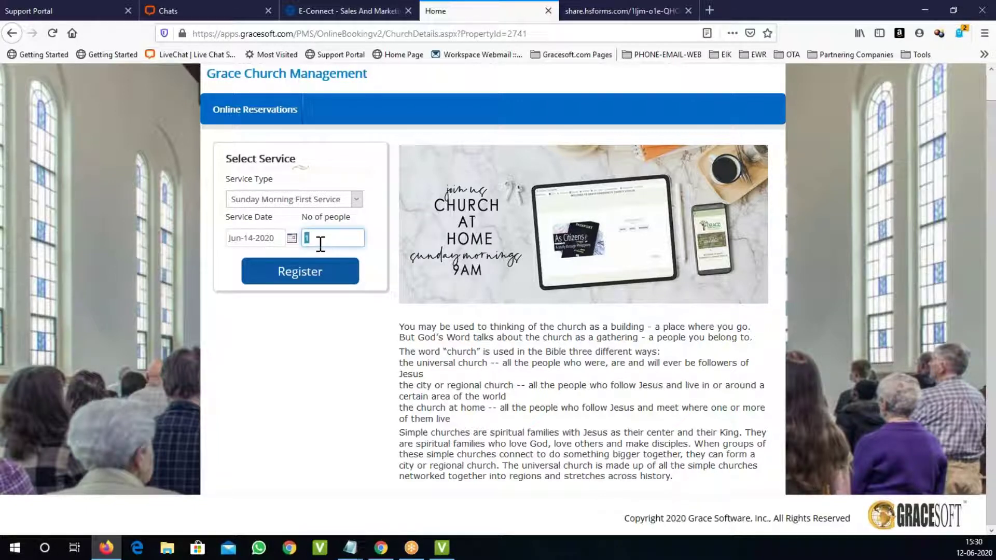
# Step: Enter 2 people and submit the Jun-14-2020 booking request
pyautogui.write('2')
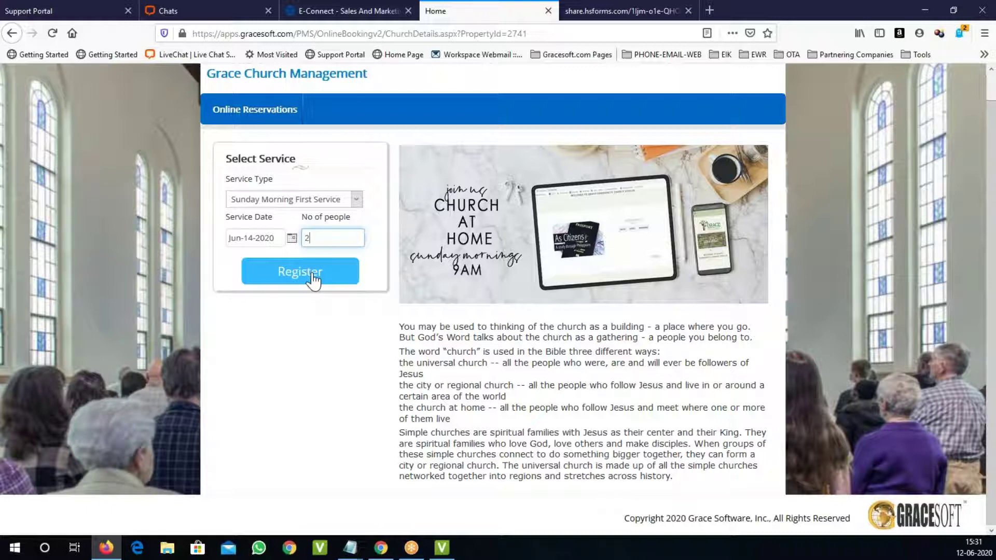
pyautogui.click(306, 275)
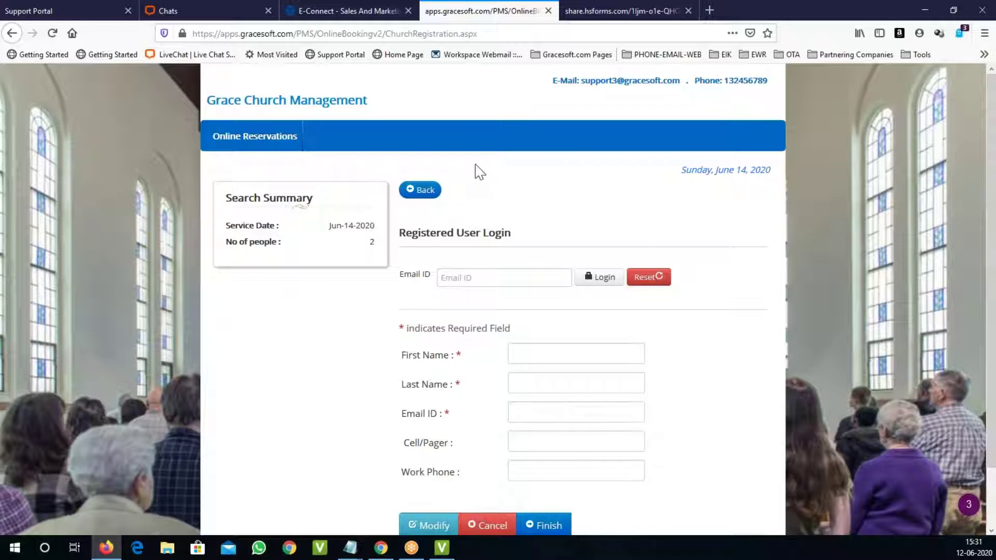
pyautogui.scroll(-2, 473, 171)
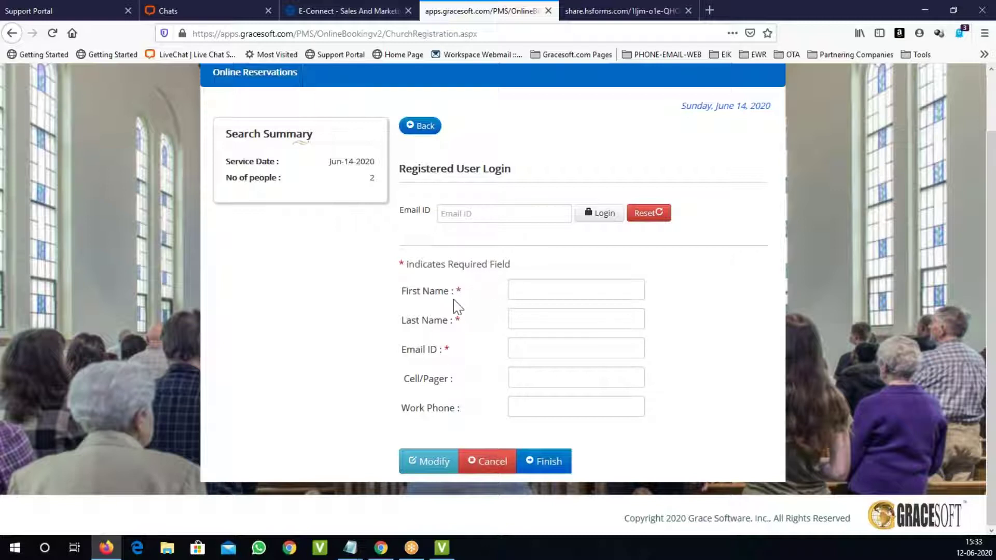
pyautogui.tripleClick(422, 305)
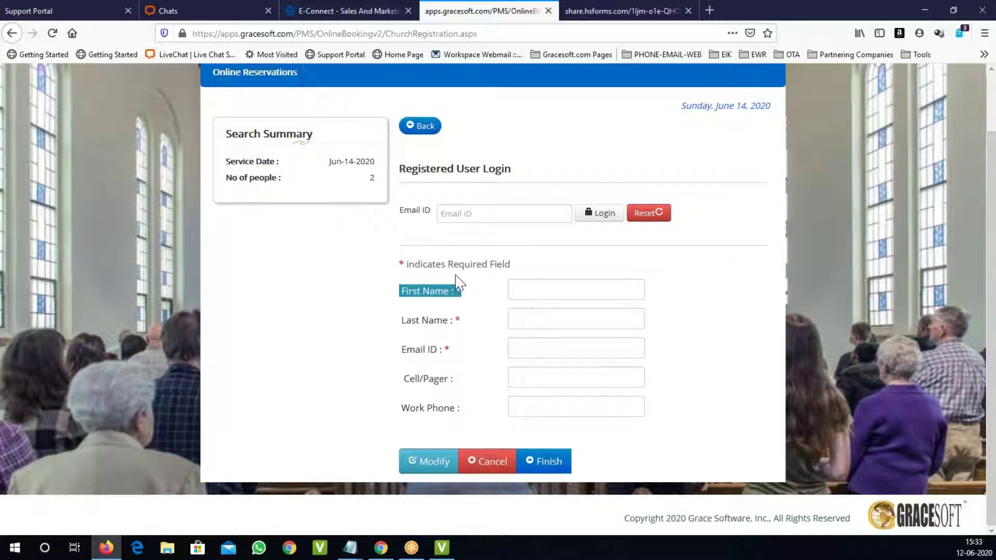
pyautogui.click(477, 215)
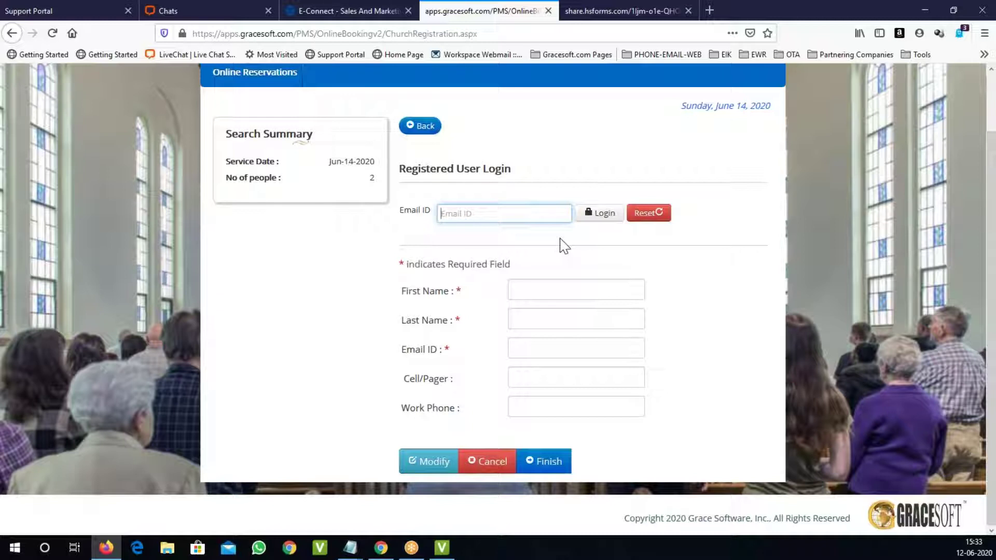
# Step: Log in with the returning guest's e-mail address to load their saved details
pyautogui.click(525, 214)
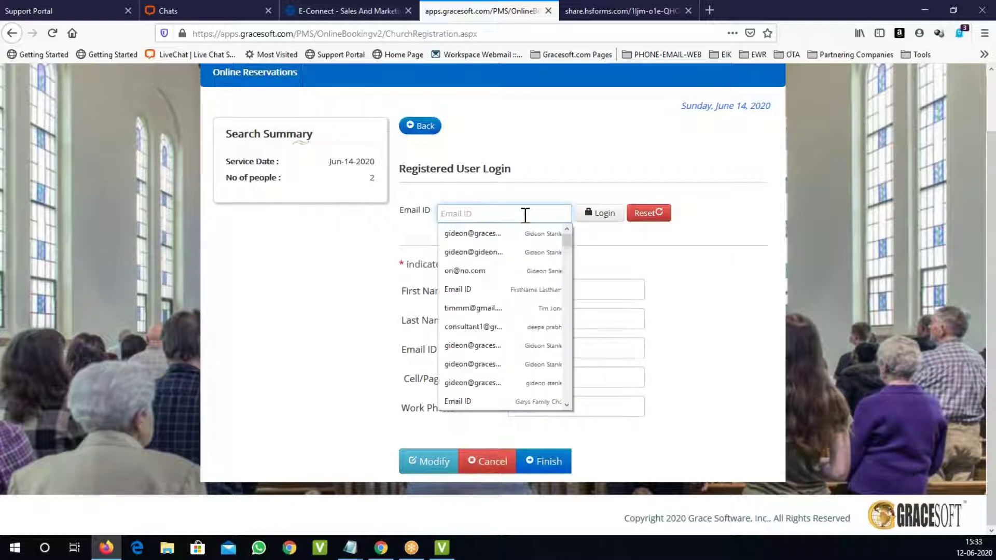
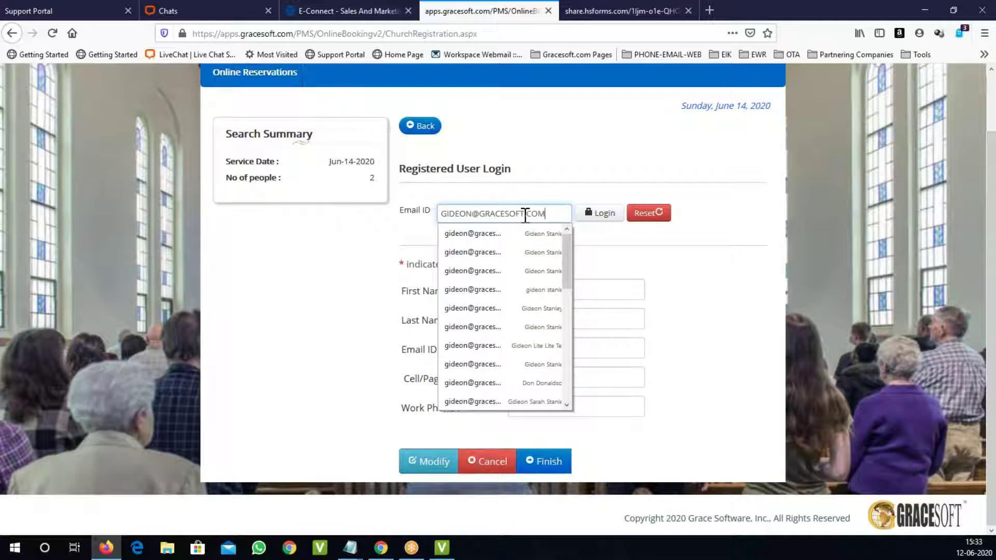
pyautogui.click(601, 217)
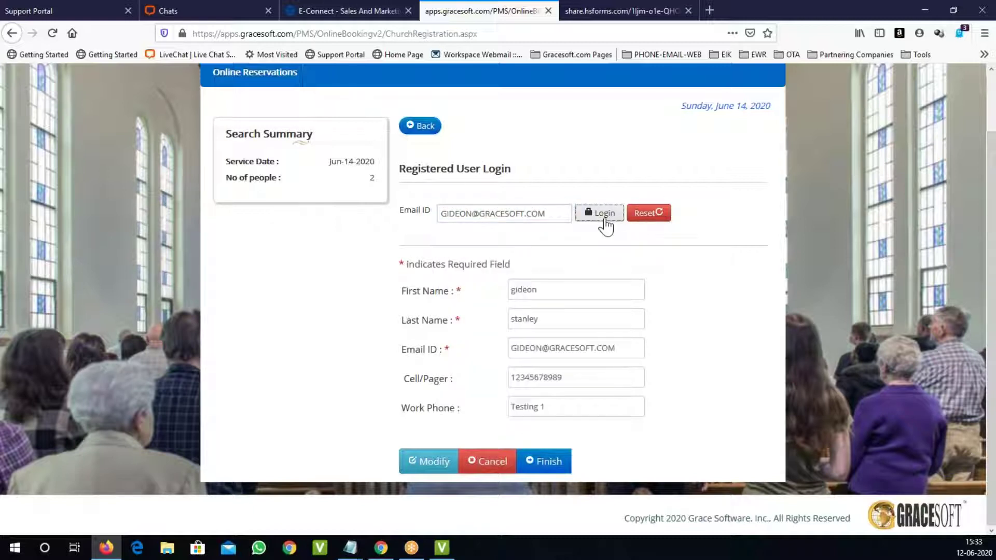
# Step: Change Work Phone to Testing 2 and finish the registration
pyautogui.click(565, 408)
pyautogui.write('2')
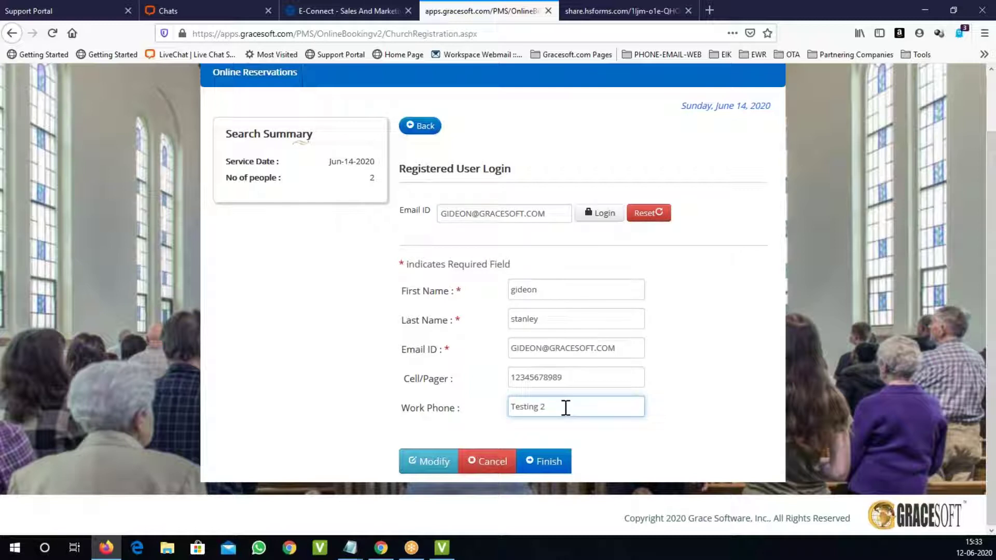
pyautogui.click(676, 309)
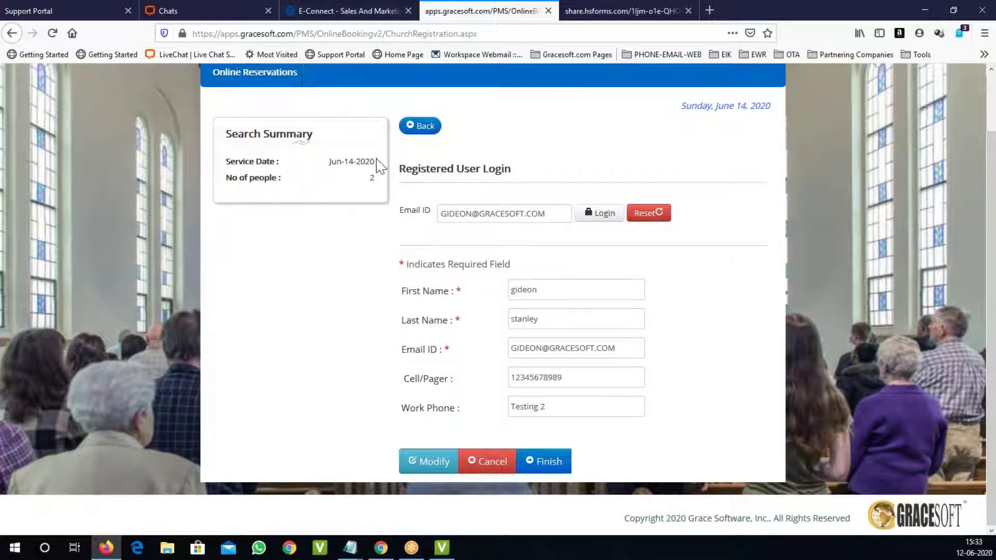
pyautogui.click(551, 463)
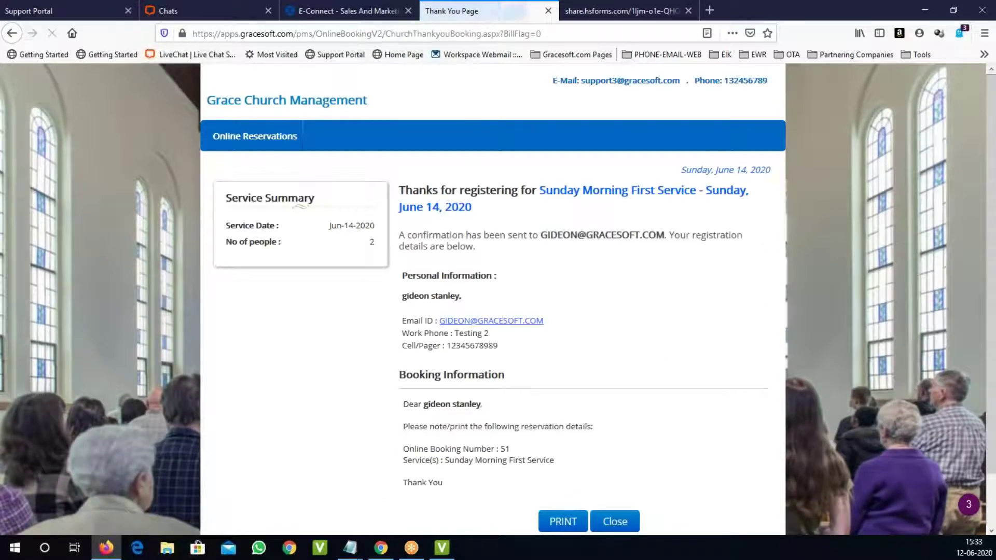
pyautogui.scroll(-2, 444, 422)
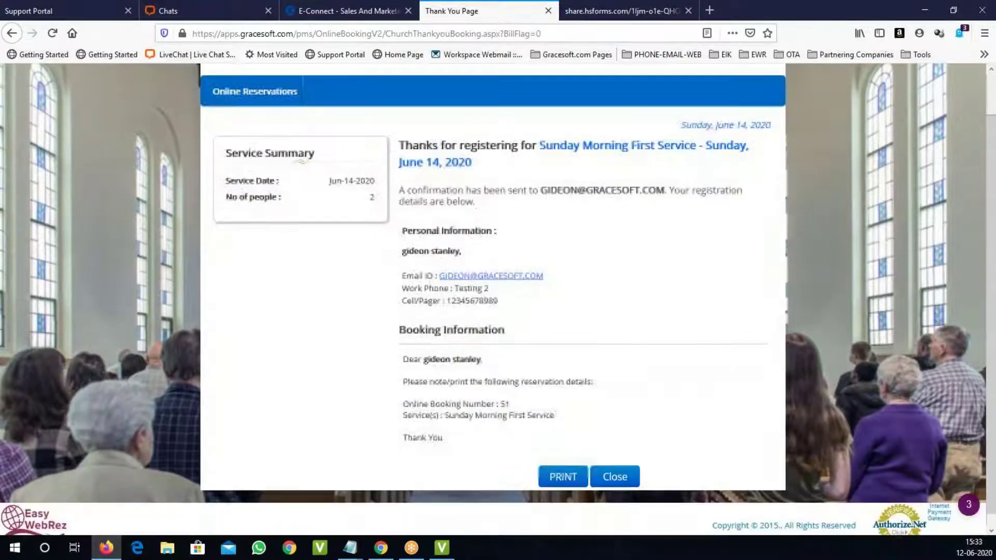
pyautogui.moveTo(404, 350); pyautogui.dragTo(464, 433)
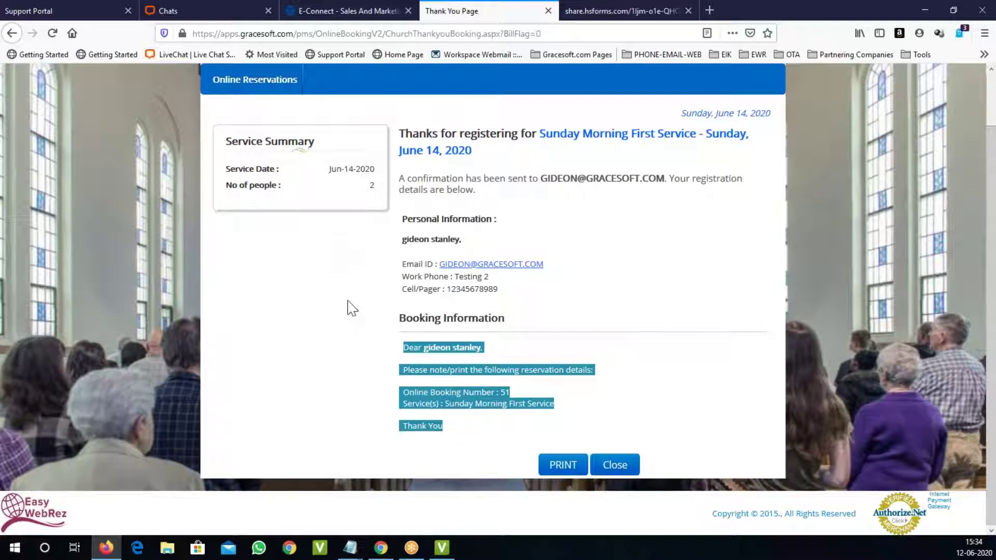
pyautogui.click(343, 266)
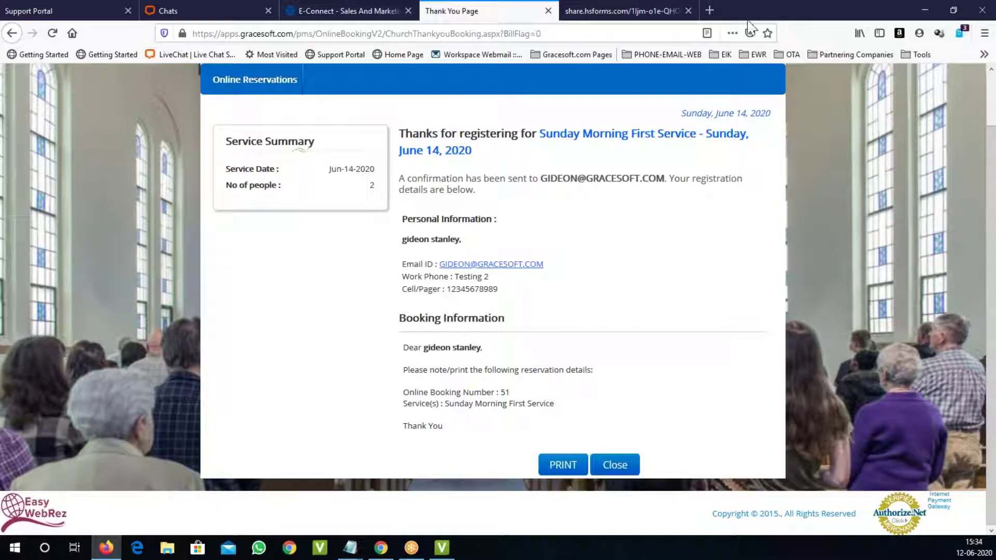
# Step: Open the GraceSoft support portal in a new tab and move it into its own window
pyautogui.click(709, 10)
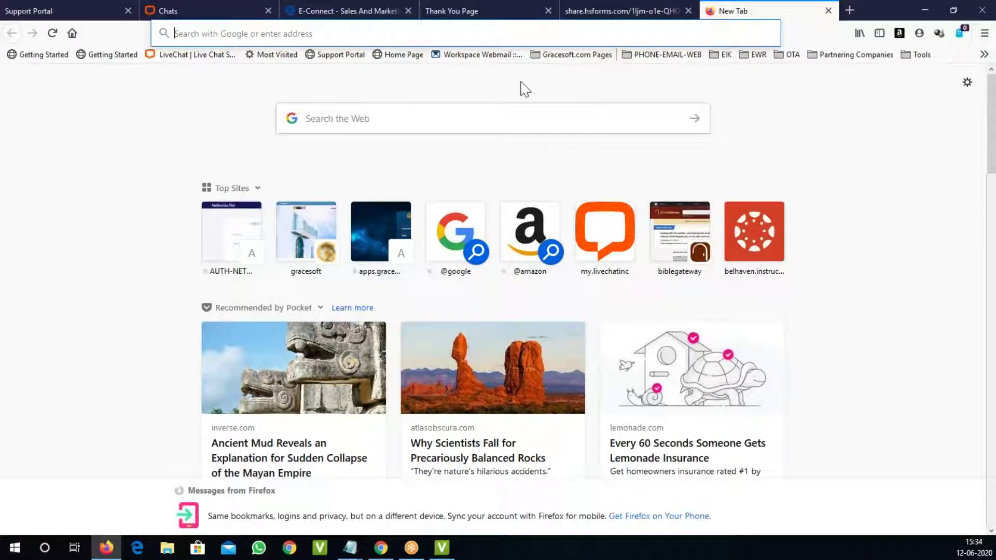
pyautogui.click(331, 57)
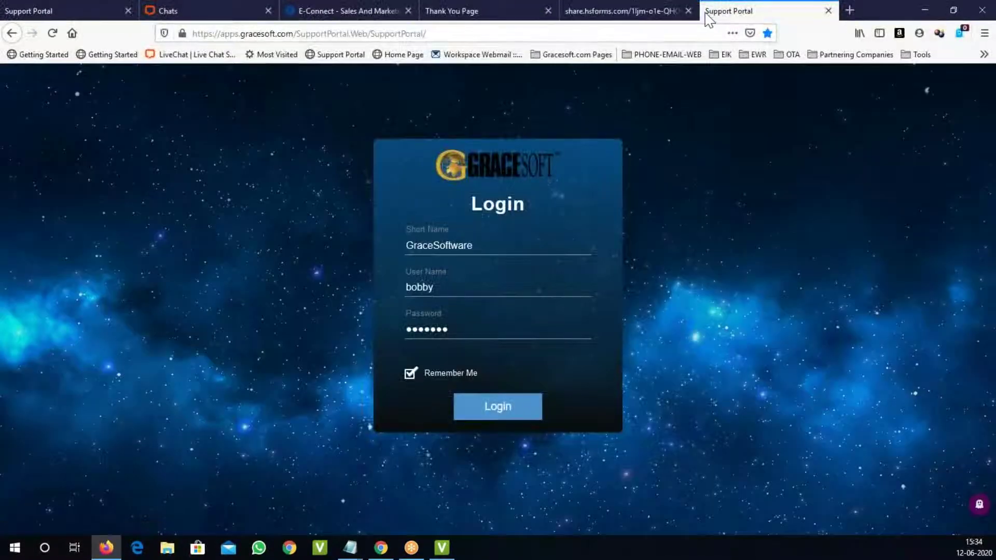
pyautogui.moveTo(706, 15); pyautogui.dragTo(719, 52)
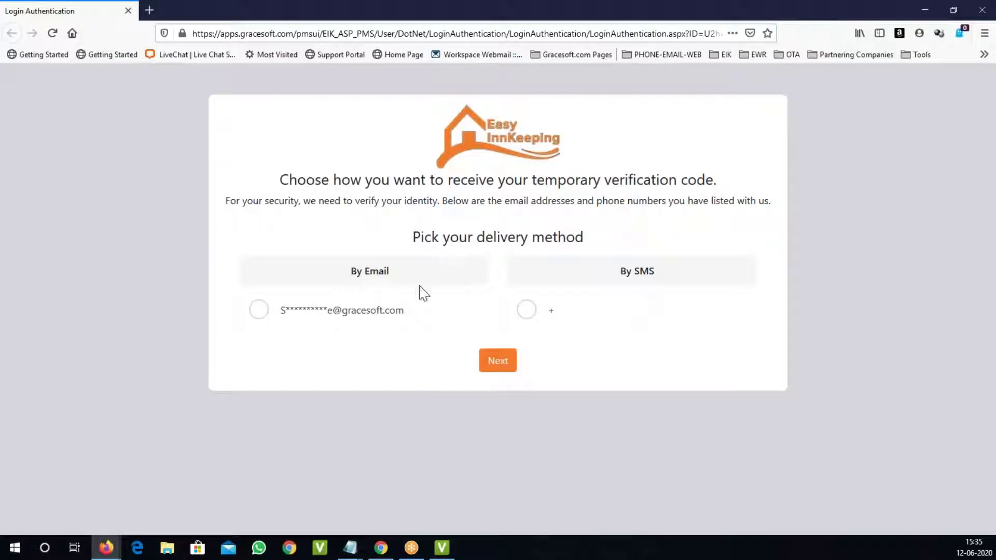
# Step: Request the verification code by email and paste it in to verify the account
pyautogui.click(258, 321)
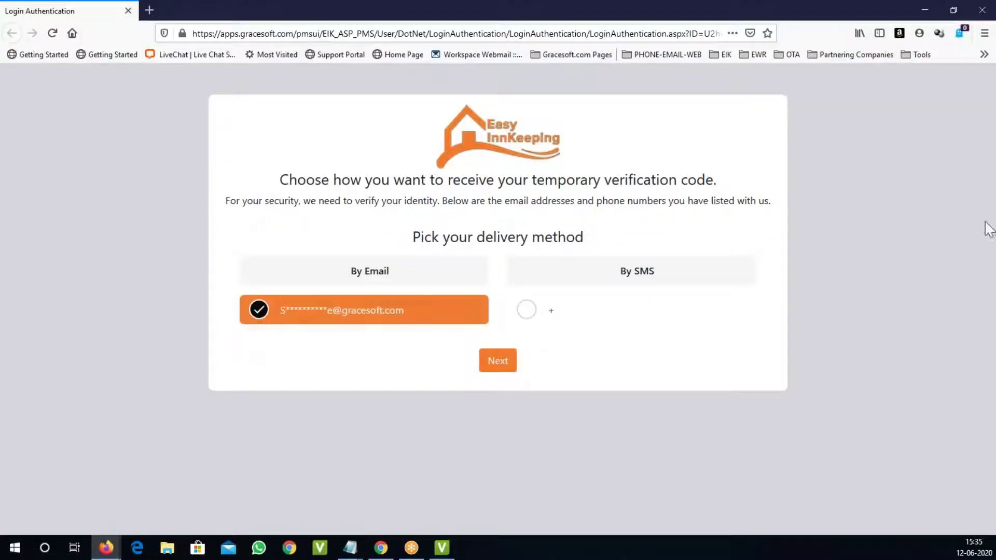
pyautogui.hotkey('alt', 'Tab')
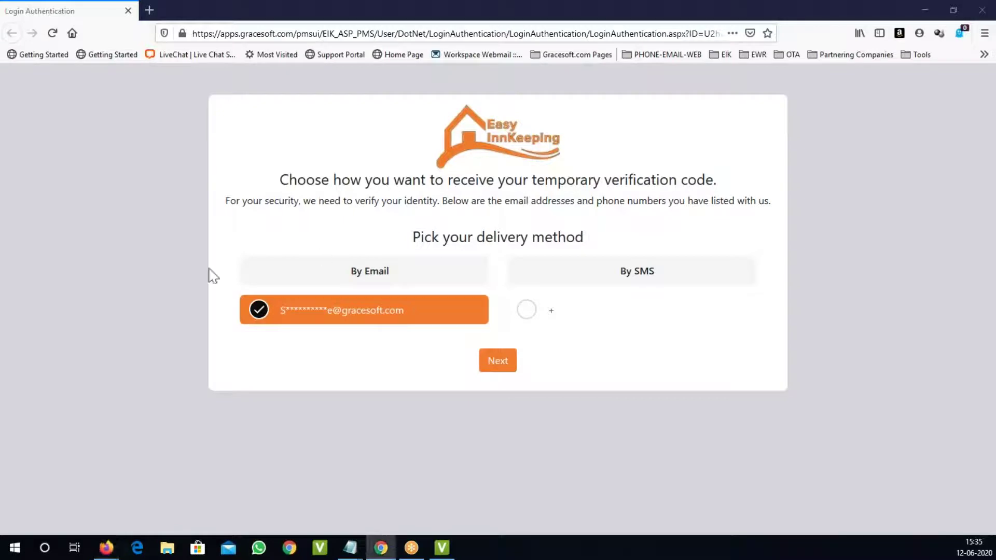
pyautogui.click(499, 362)
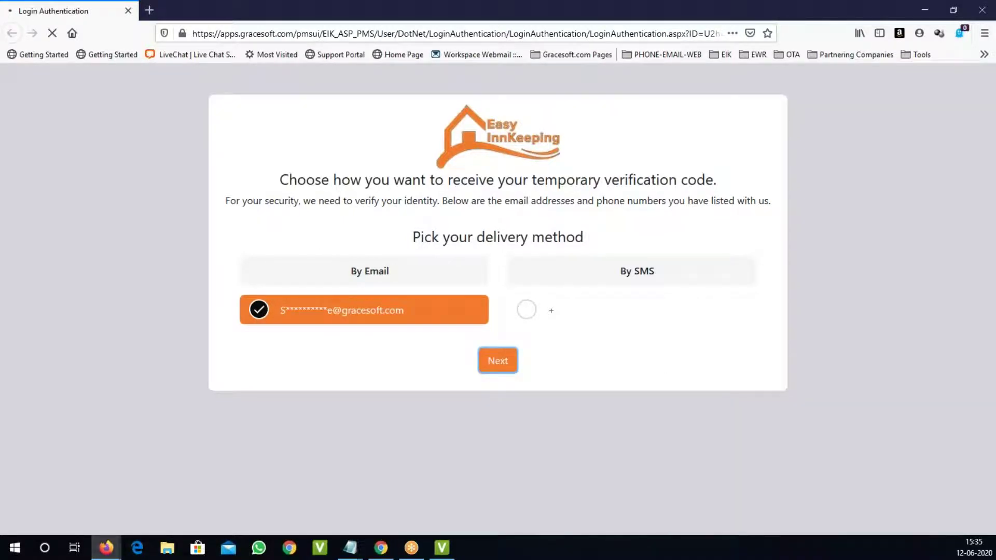
pyautogui.hotkey('alt', 'Tab')
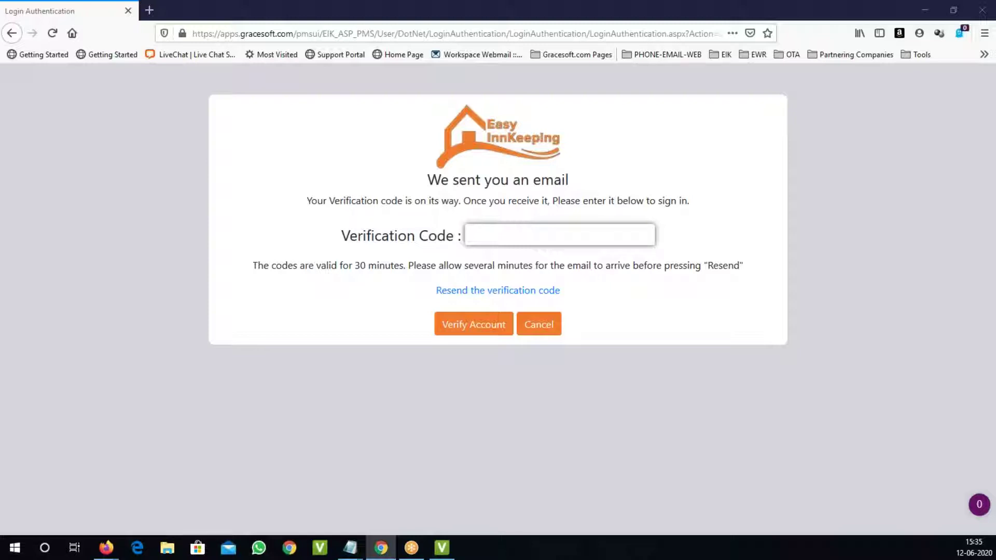
pyautogui.click(586, 236)
pyautogui.hotkey('ctrl', 'v')
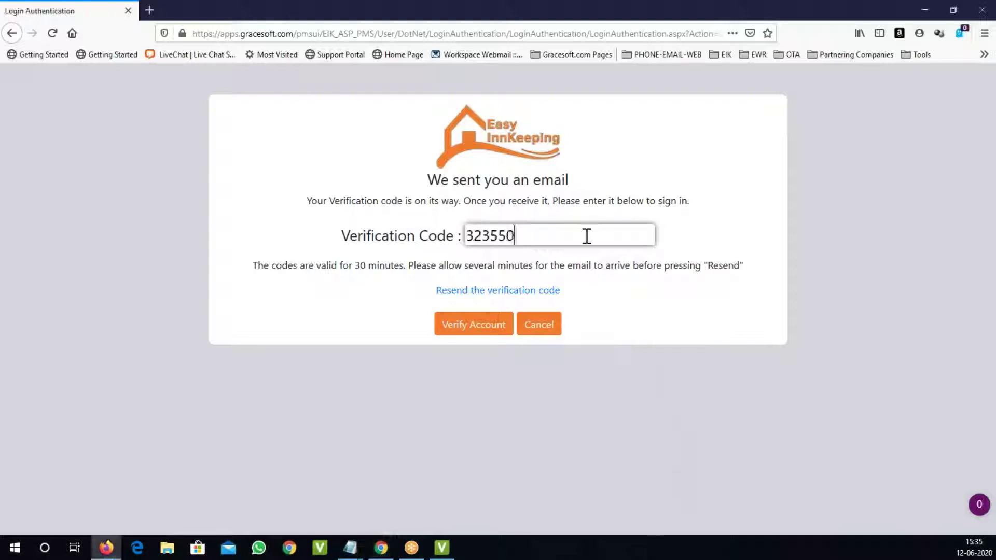
pyautogui.click(475, 331)
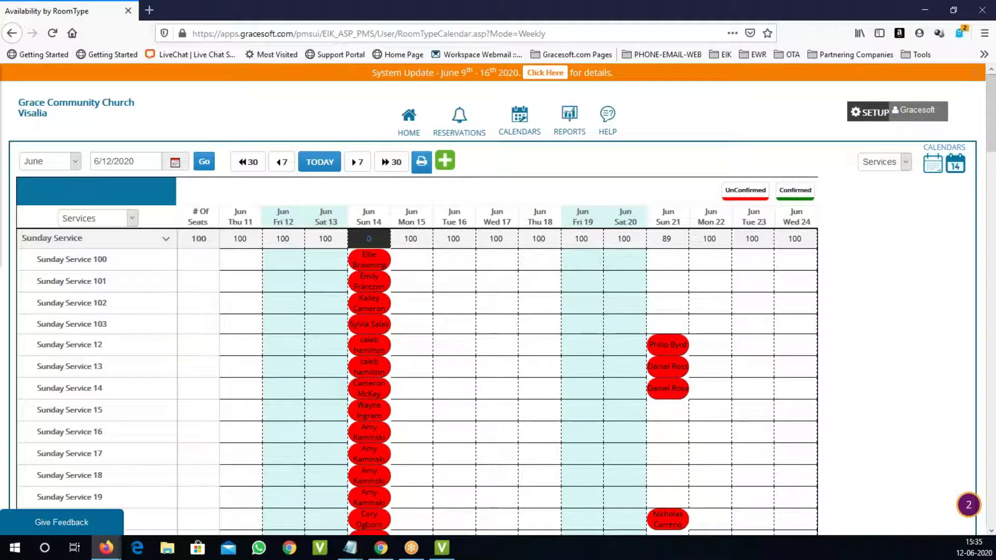
# Step: Review booking details in the weekly Sunday Service calendar
pyautogui.moveTo(377, 259)
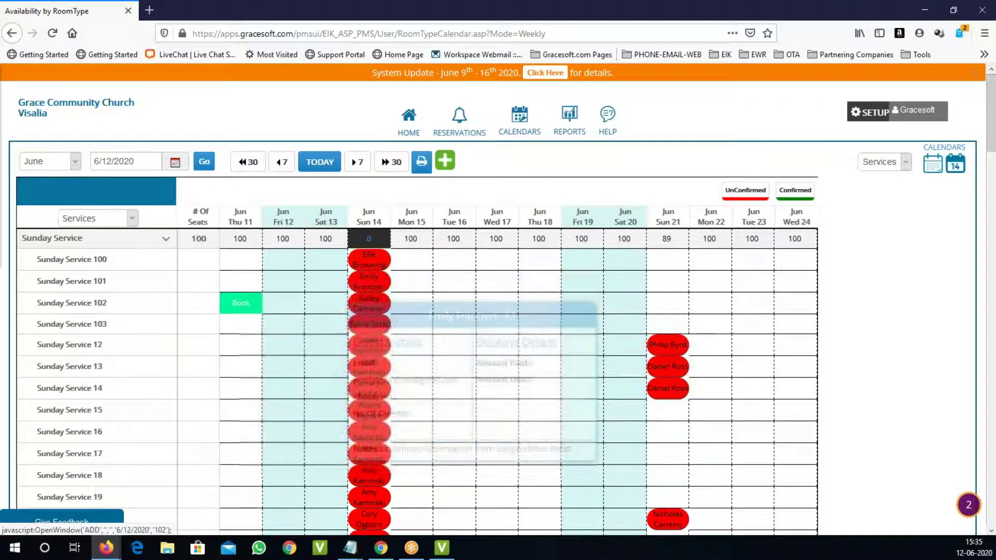
pyautogui.click(166, 240)
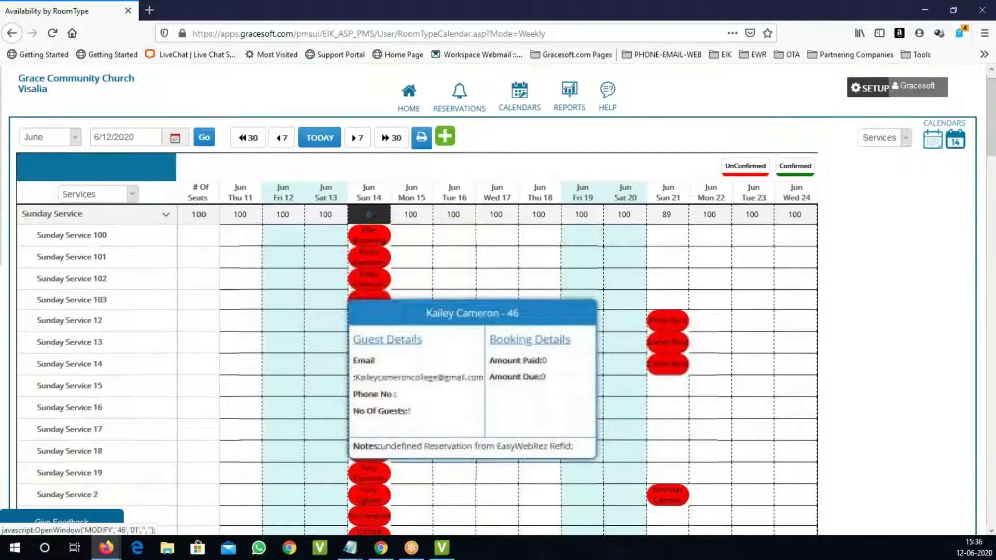
pyautogui.scroll(-10, 411, 431)
pyautogui.scroll(-15, 412, 430)
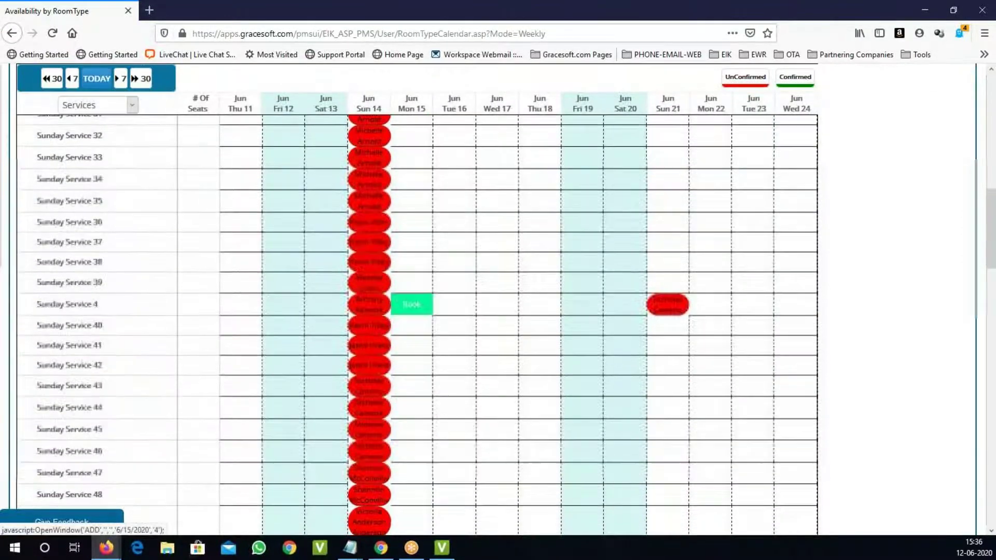
pyautogui.scroll(-10, 415, 426)
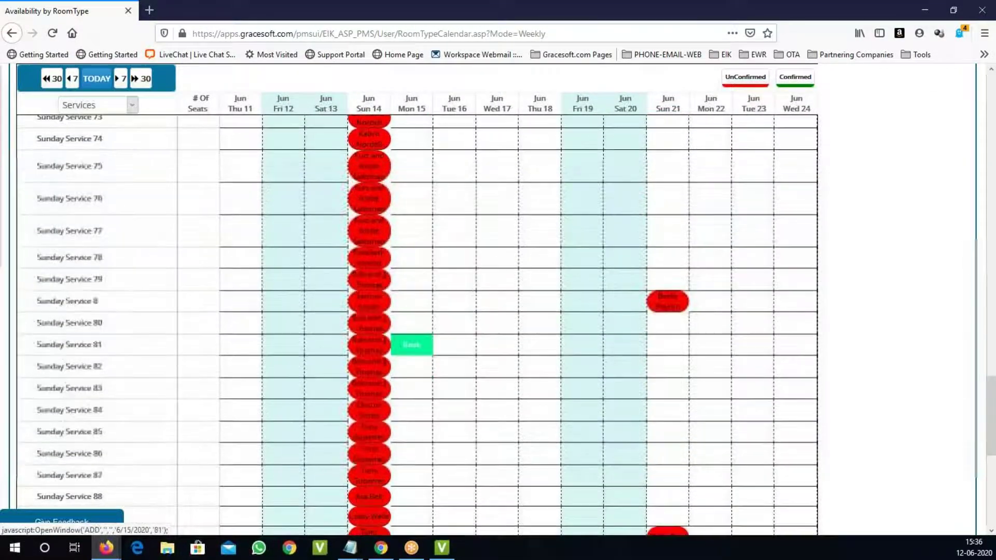
pyautogui.scroll(20, 416, 427)
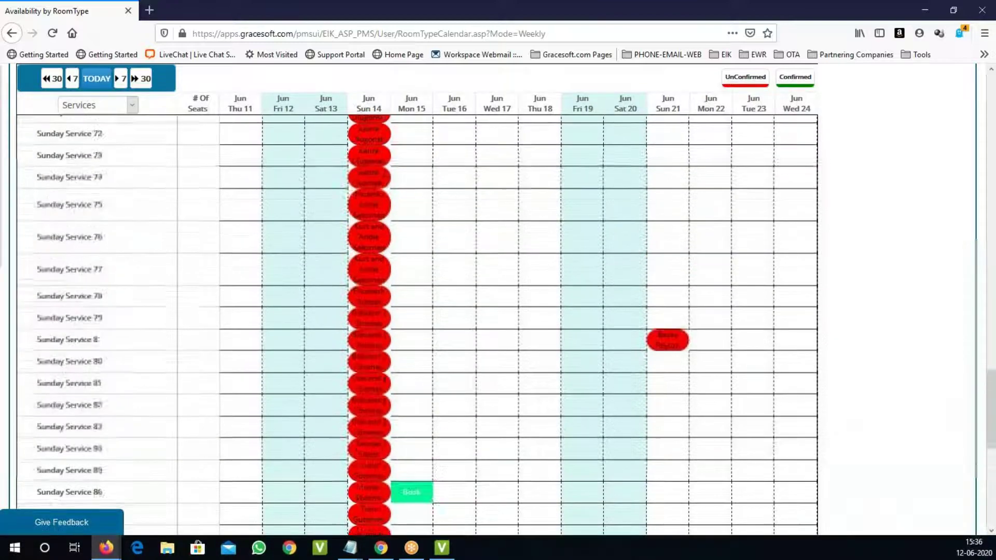
pyautogui.scroll(12, 411, 418)
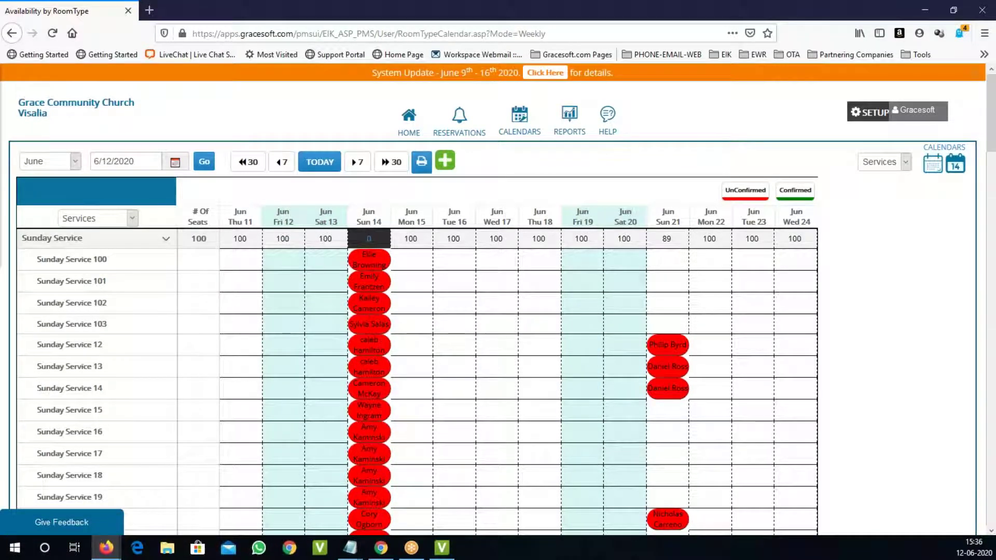
# Step: Collapse and re-expand the Sunday Service group, then go to Reservations
pyautogui.moveTo(369, 257)
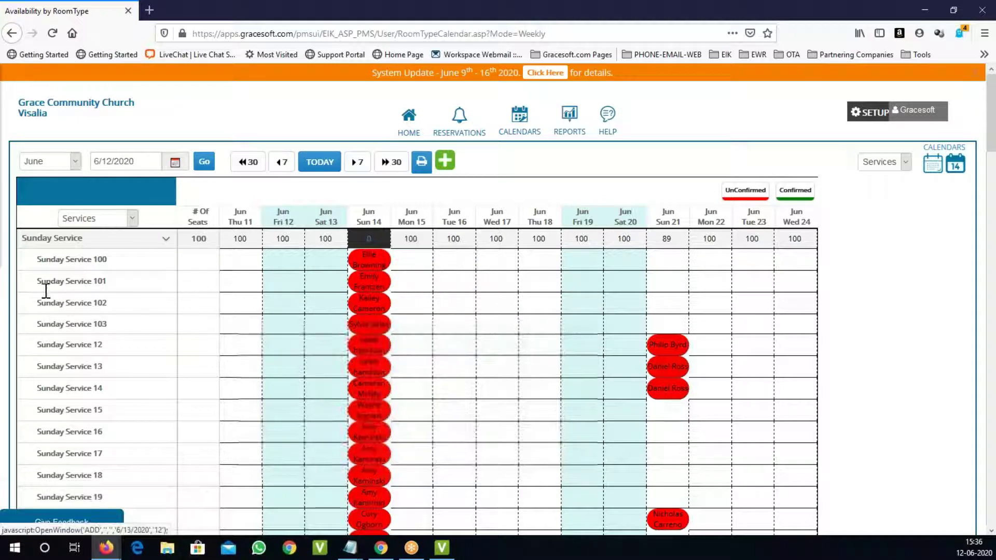
pyautogui.click(166, 239)
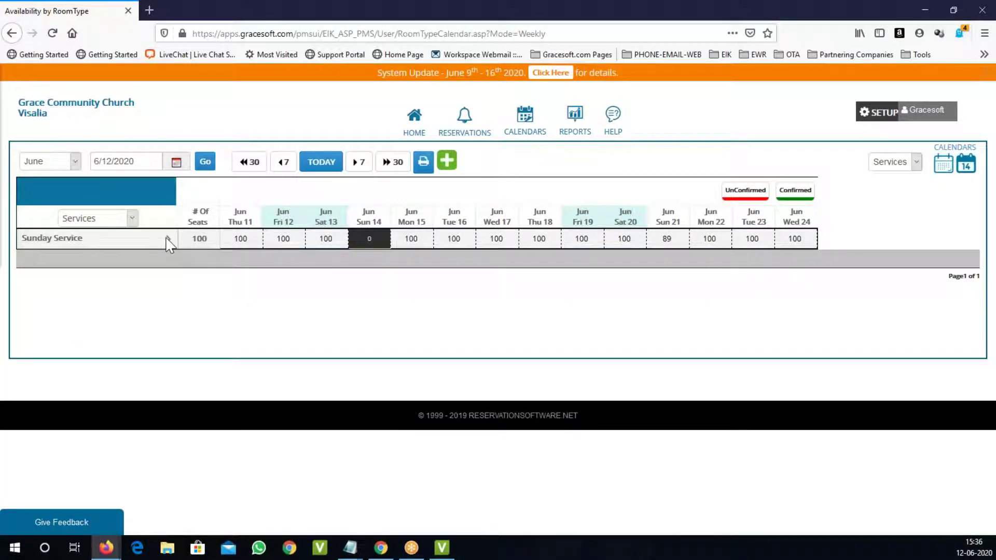
pyautogui.click(167, 238)
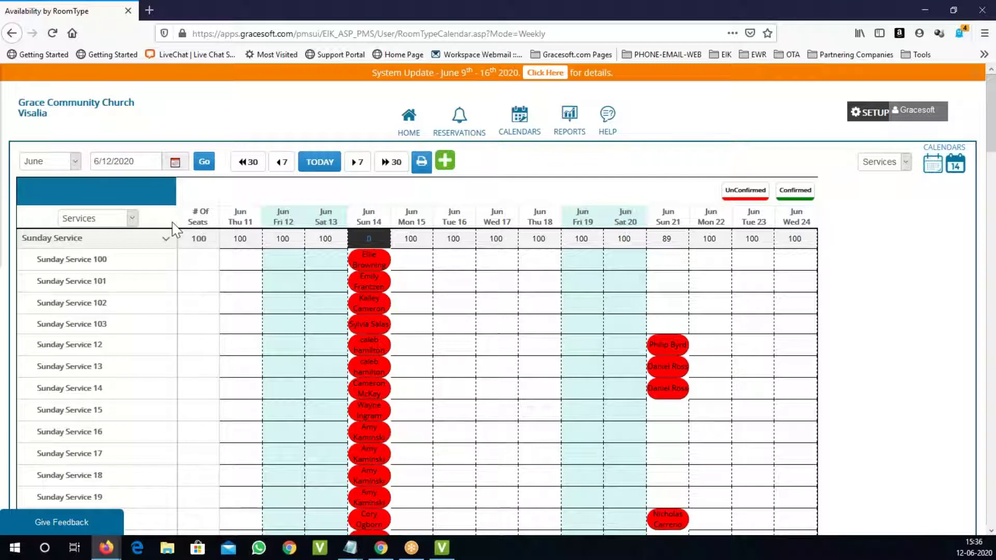
pyautogui.click(462, 125)
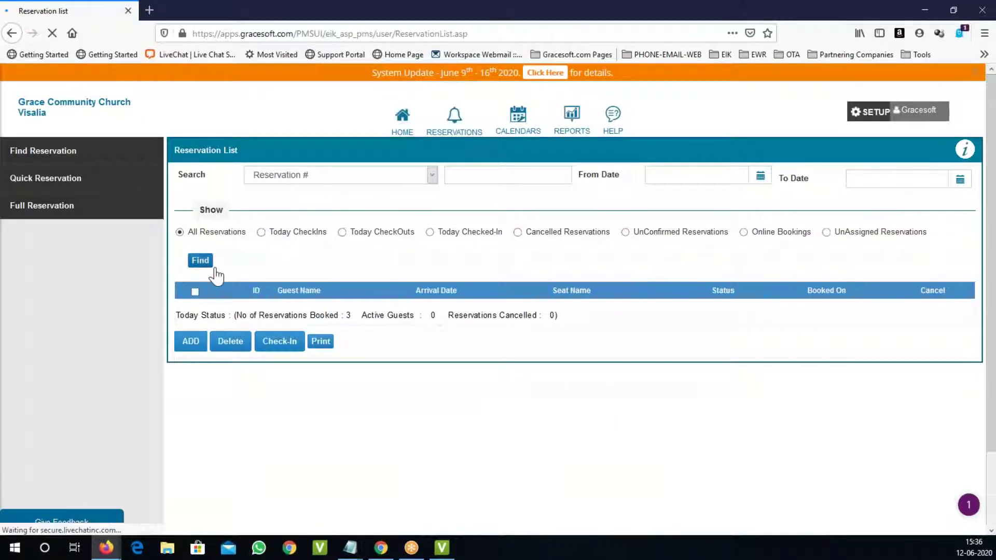
# Step: List all reservations and start setting the From Date filter to 06/14/2020
pyautogui.click(213, 266)
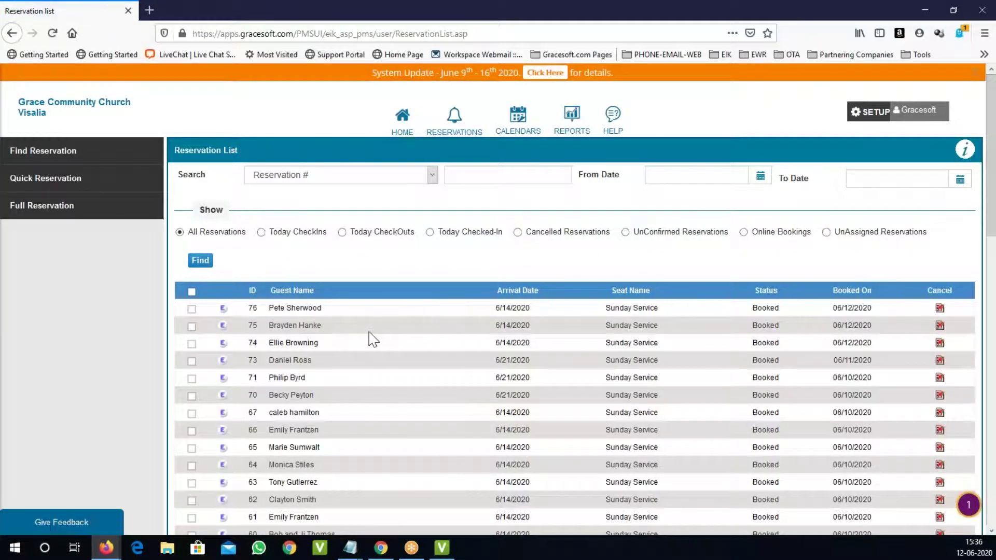
pyautogui.scroll(-5, 372, 340)
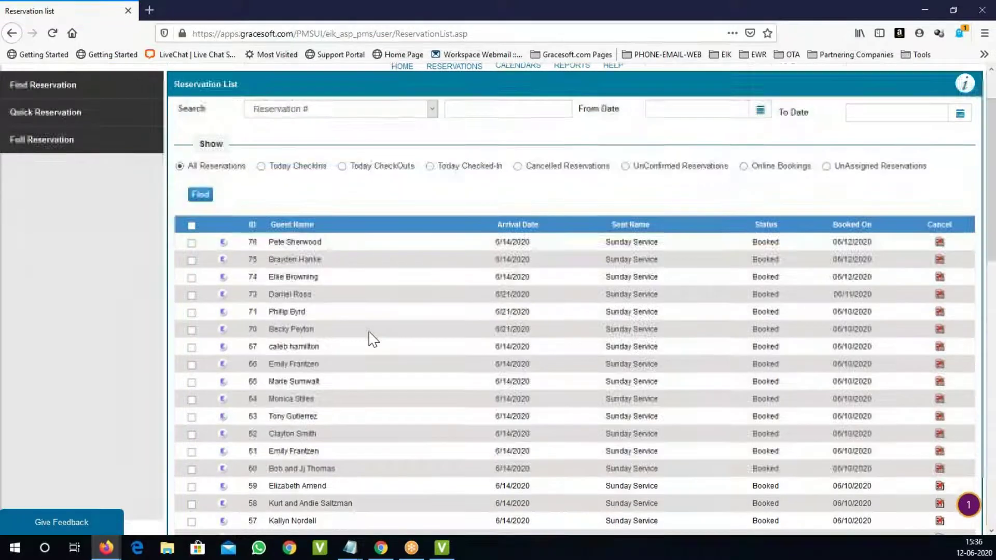
pyautogui.scroll(-4, 372, 340)
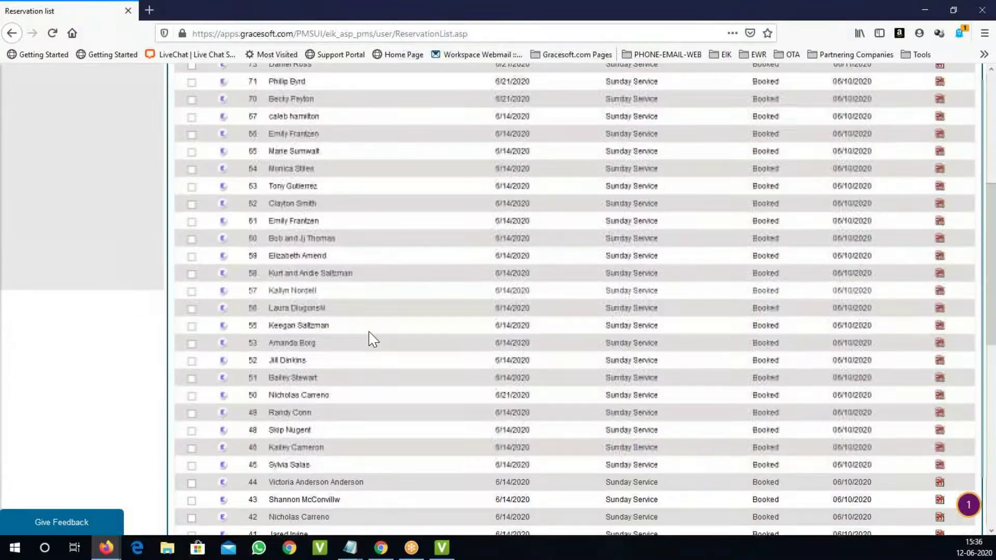
pyautogui.scroll(5, 372, 339)
pyautogui.scroll(2, 372, 339)
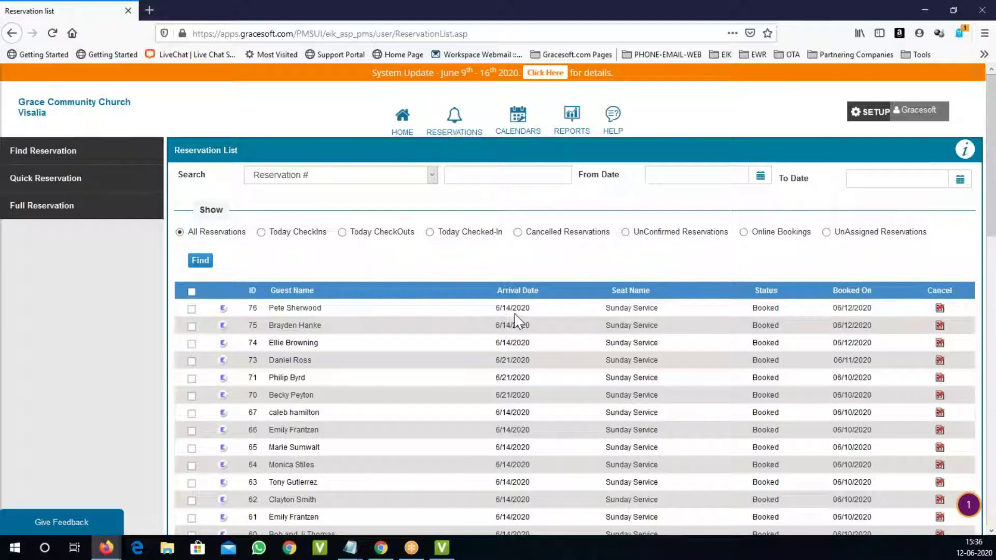
pyautogui.click(684, 176)
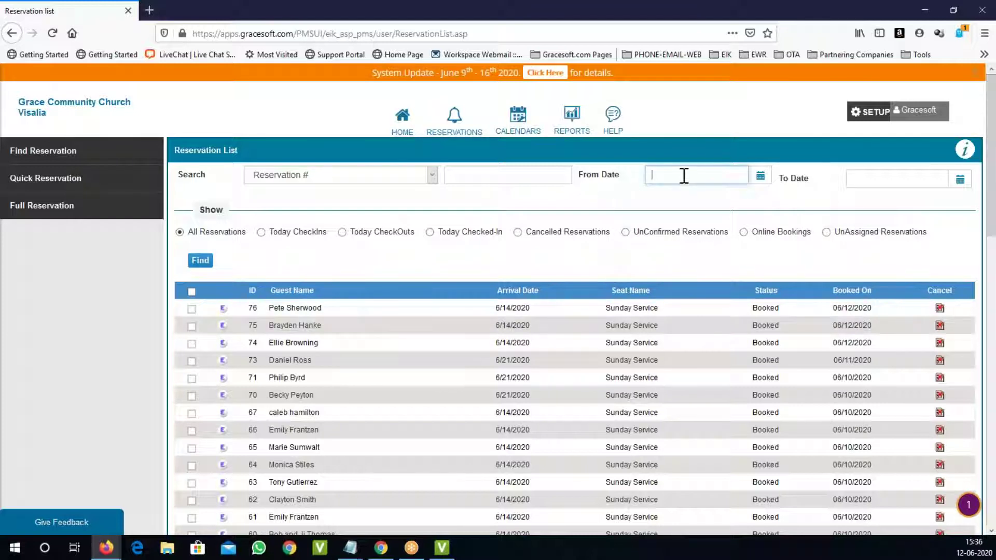
pyautogui.click(760, 177)
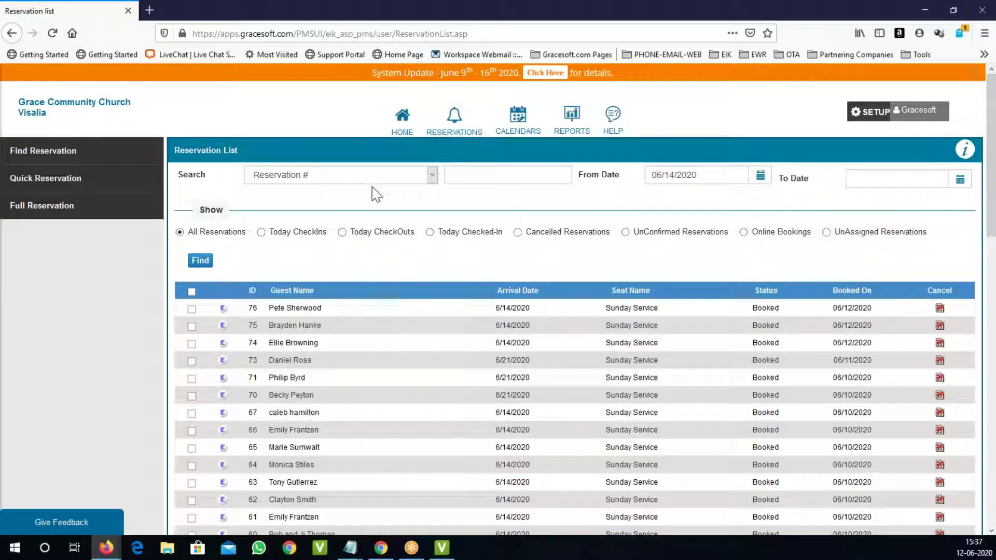
# Step: Apply the 06/14/2020 date filter and browse the reservation list, toggling reservation 16
pyautogui.click(201, 261)
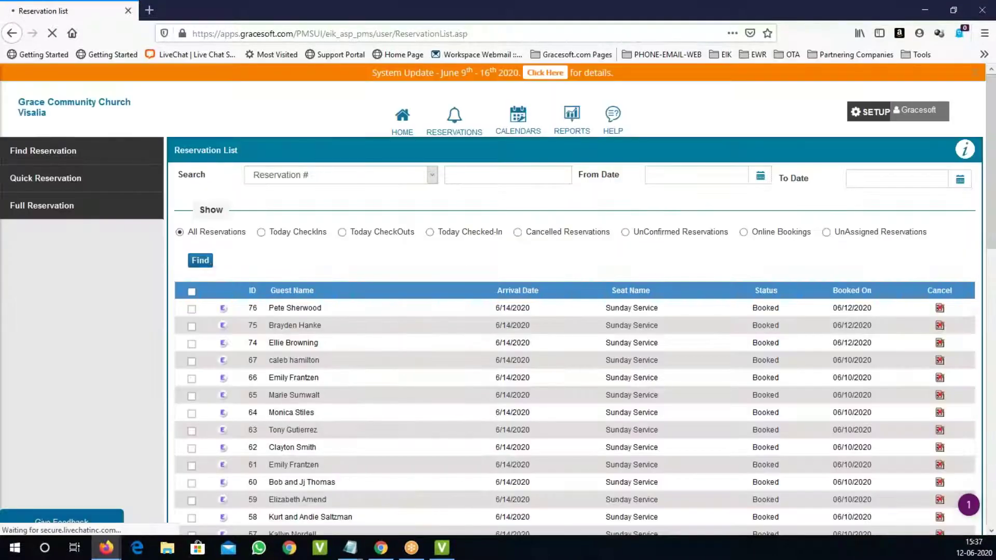
pyautogui.scroll(-6, 589, 345)
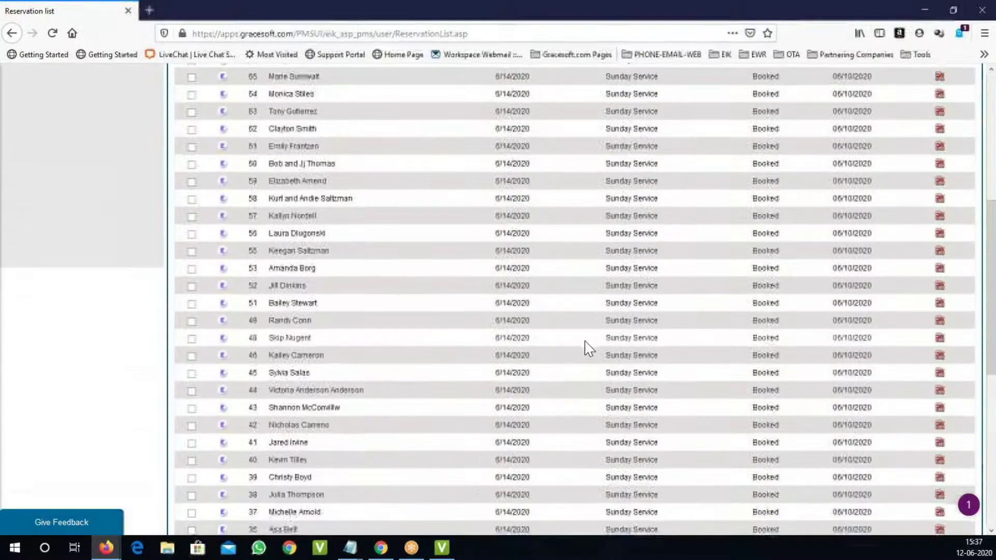
pyautogui.scroll(-8, 586, 342)
pyautogui.scroll(6, 586, 342)
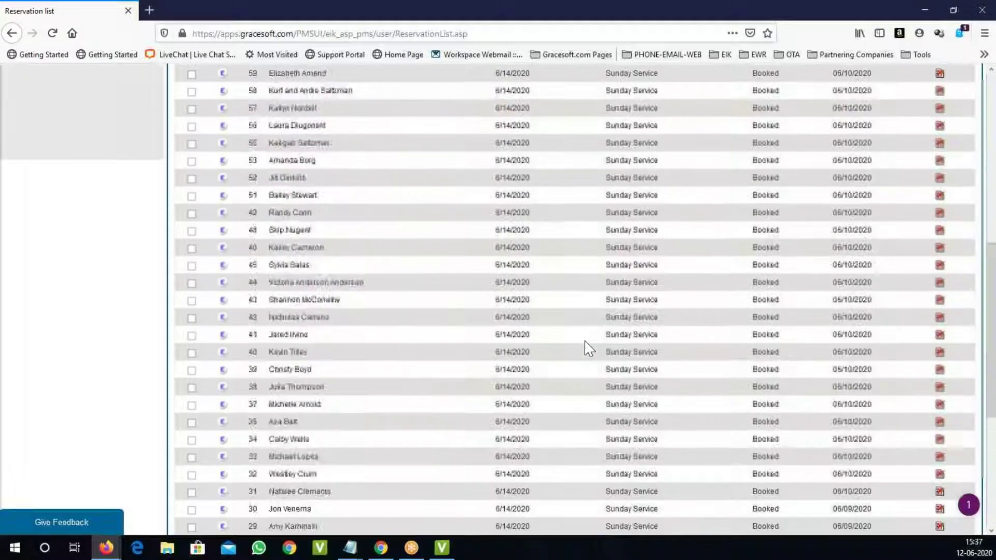
pyautogui.scroll(6, 589, 349)
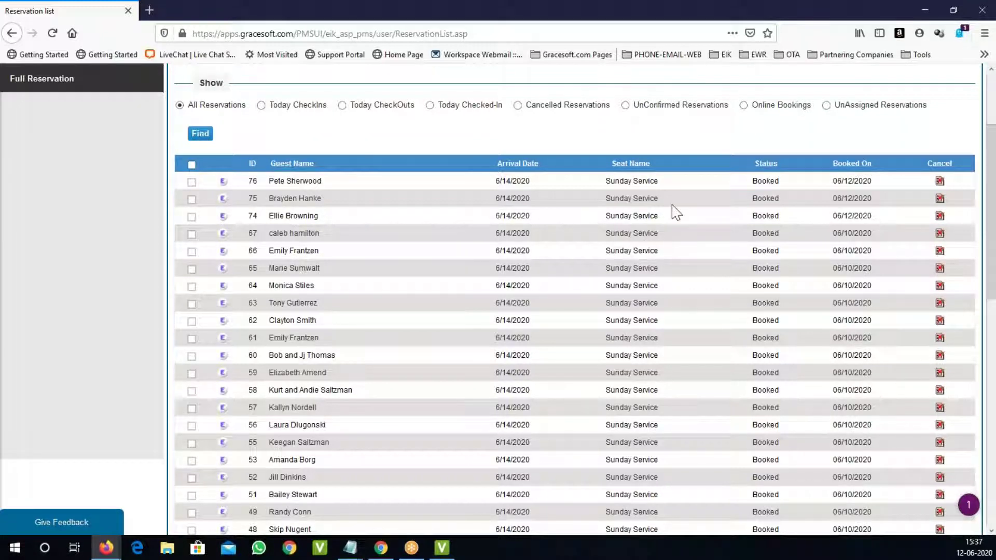
pyautogui.scroll(-8, 674, 211)
pyautogui.scroll(-3, 677, 211)
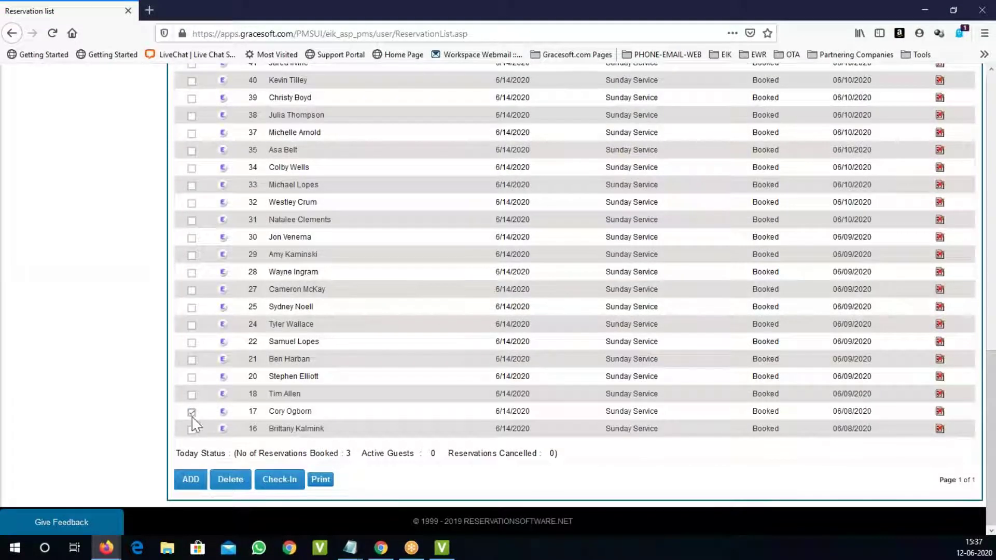
pyautogui.click(191, 430)
pyautogui.click(193, 432)
pyautogui.scroll(12, 246, 370)
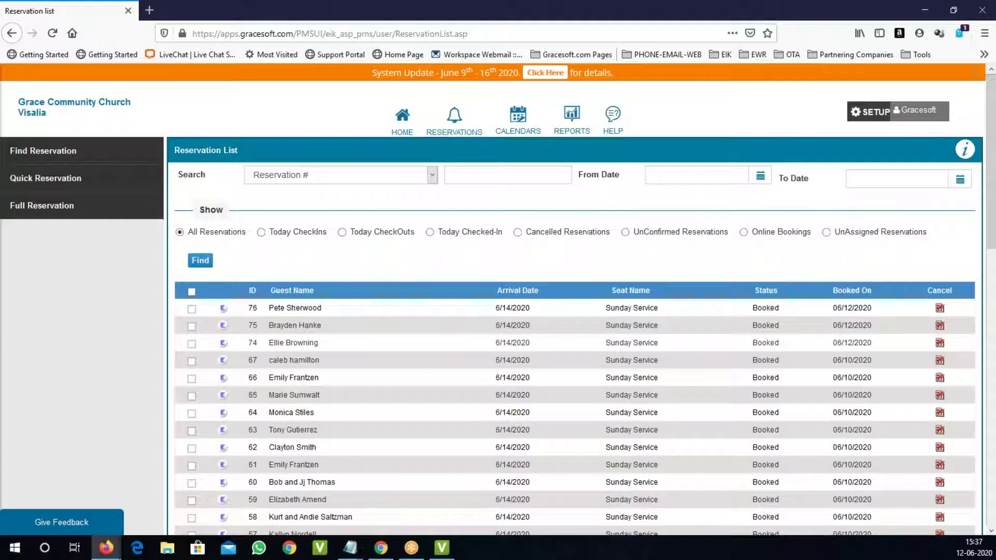
pyautogui.scroll(-6, 402, 313)
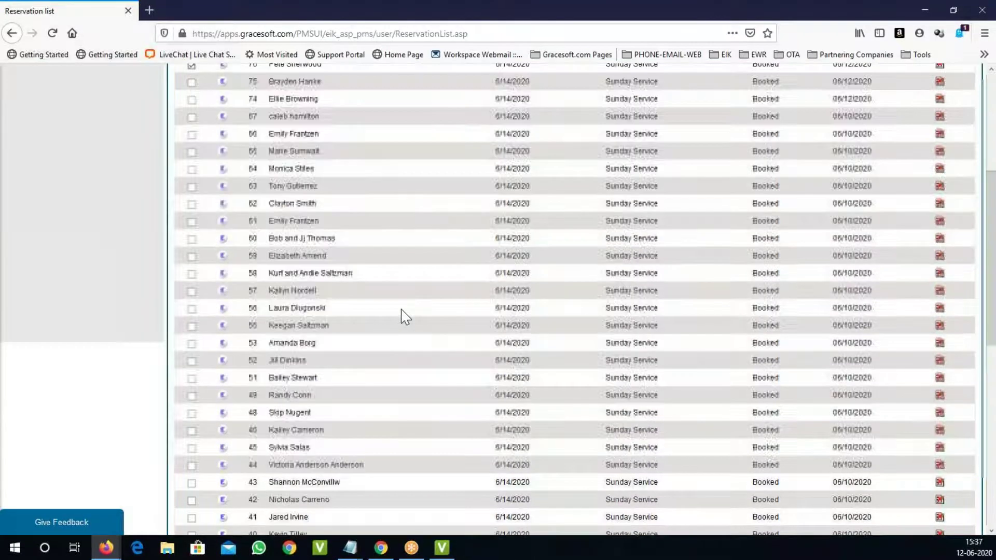
pyautogui.scroll(-7, 406, 418)
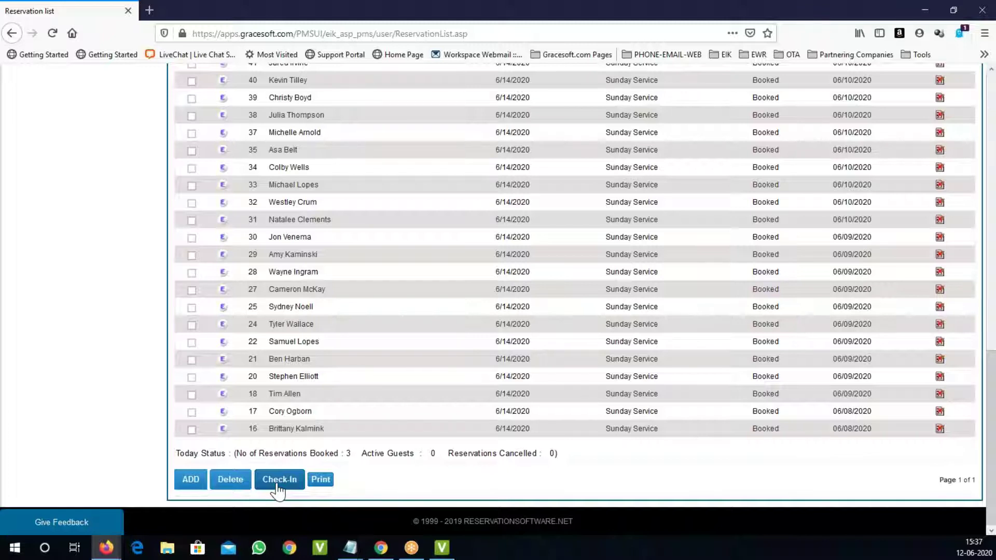
pyautogui.scroll(20, 544, 360)
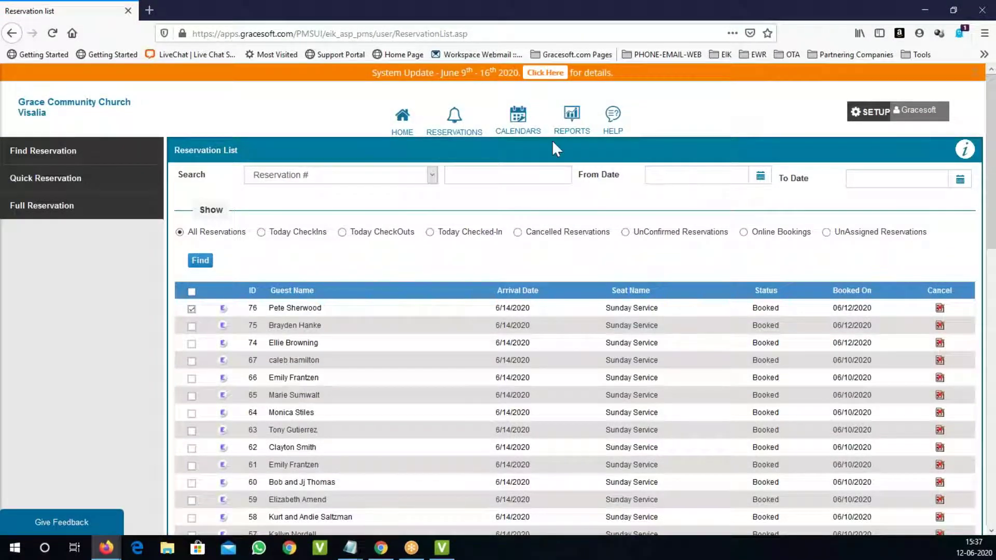
# Step: Reload the reservation list, view the bookings calendar, then go to the Setup page
pyautogui.click(455, 132)
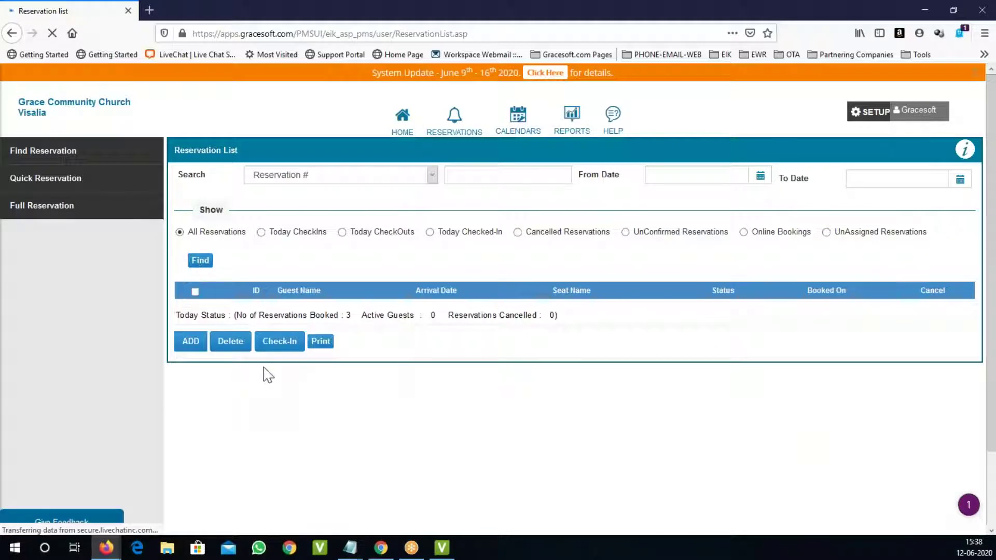
pyautogui.click(519, 117)
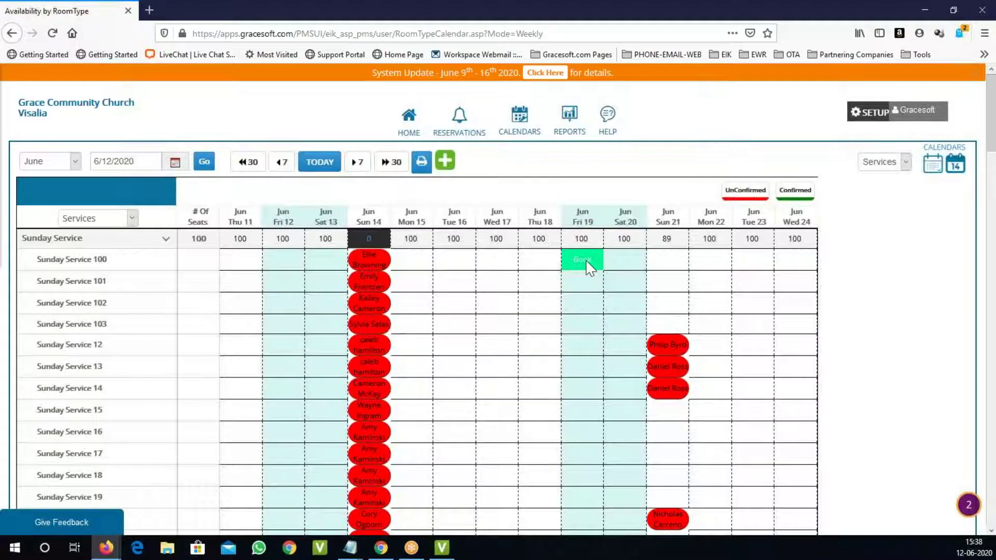
pyautogui.click(875, 112)
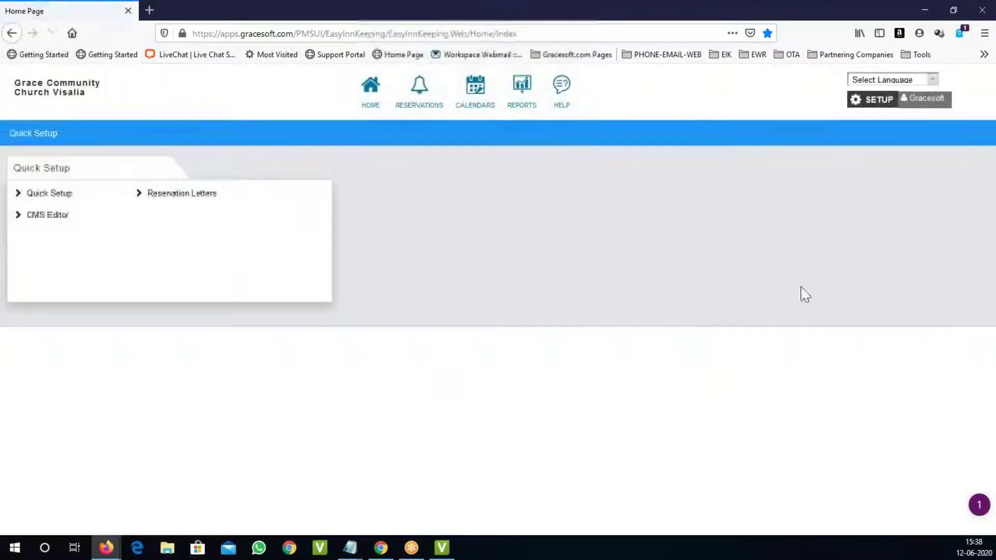
pyautogui.click(65, 198)
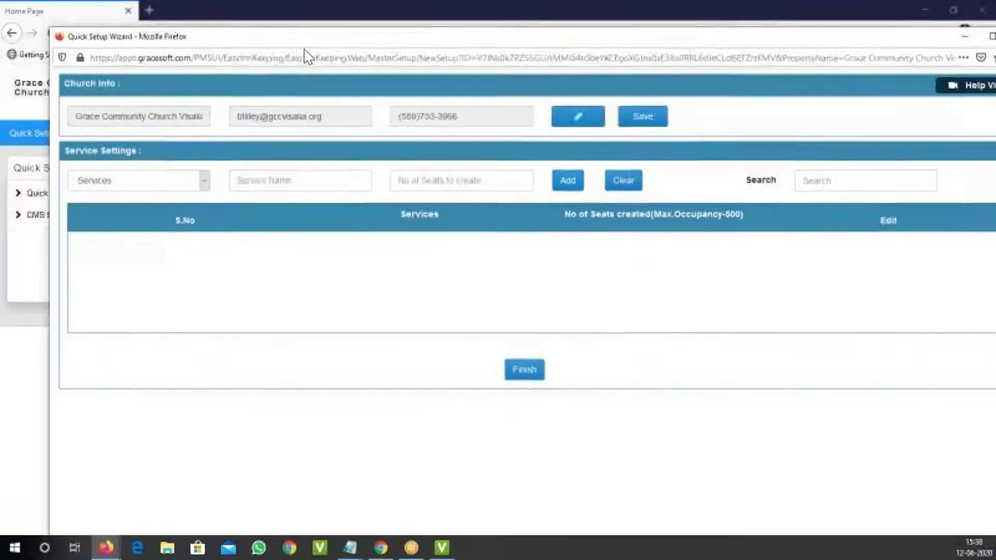
pyautogui.doubleClick(429, 37)
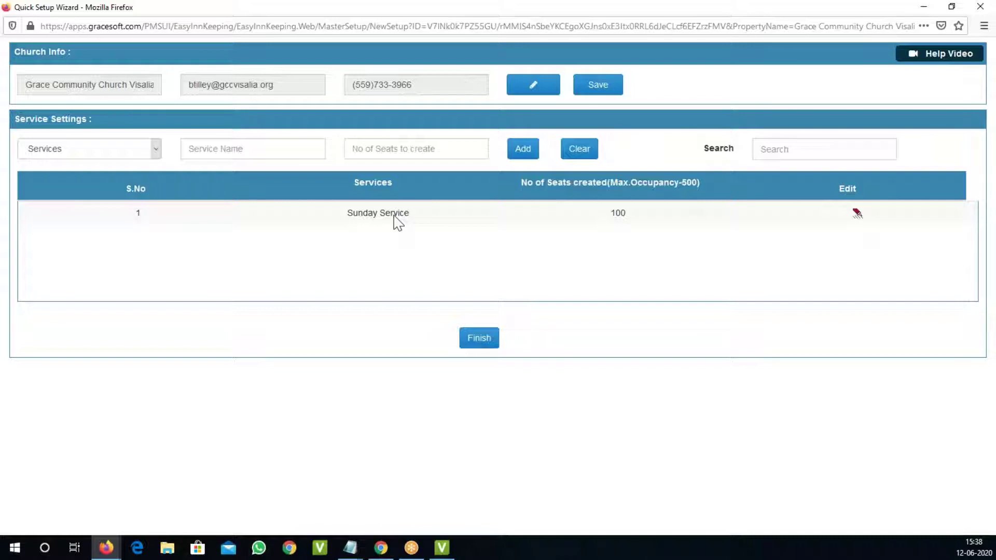
pyautogui.click(258, 156)
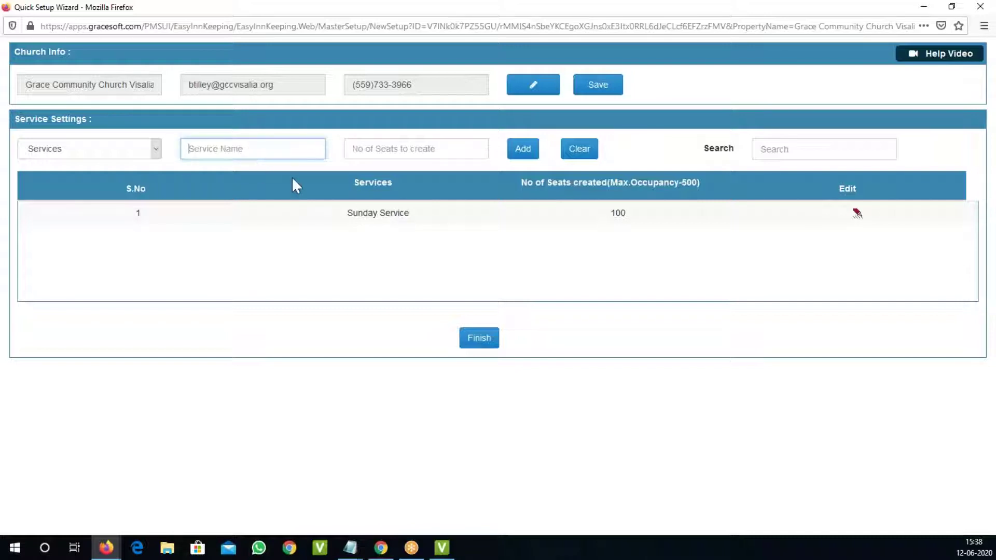
pyautogui.write('seno')
pyautogui.press('BackSpace')
pyautogui.press('BackSpace')
pyautogui.press('BackSpace')
pyautogui.press('BackSpace')
pyautogui.write('Second')
pyautogui.write(' Serv')
pyautogui.click(856, 215)
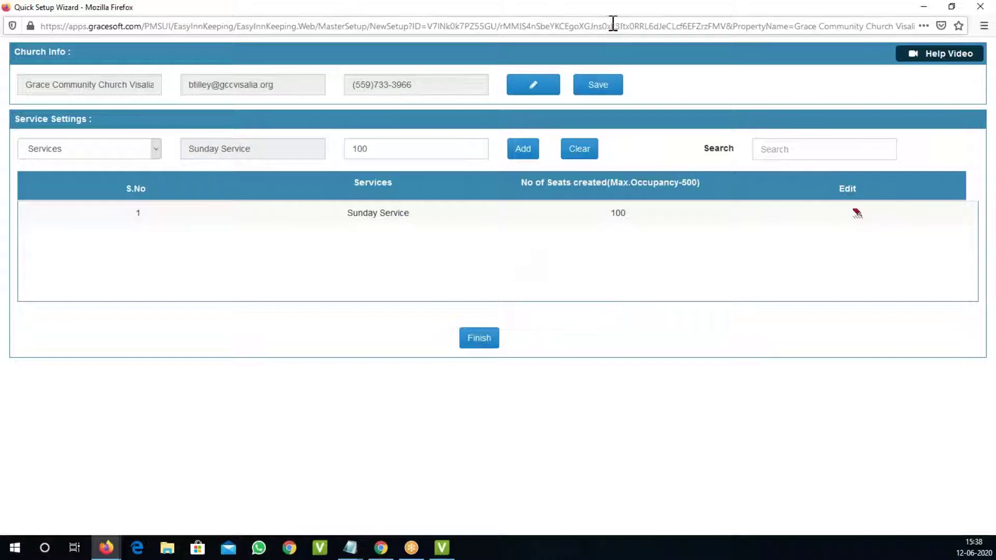
pyautogui.moveTo(612, 12); pyautogui.dragTo(658, 107)
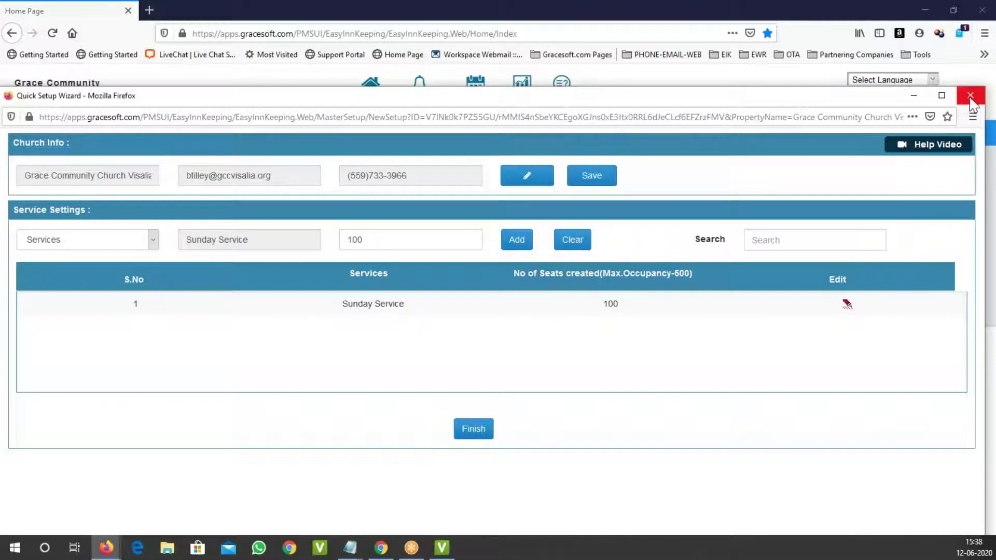
pyautogui.click(962, 95)
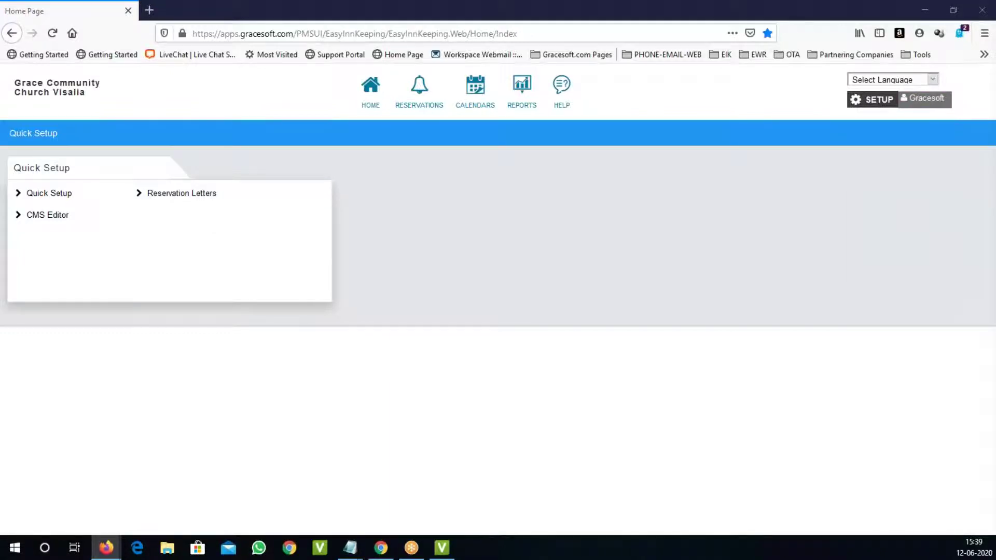
# Step: Maximize the Reservation Letters window, review the Confirmation Letter template, then close and restore it
pyautogui.moveTo(995, 83); pyautogui.dragTo(435, 27)
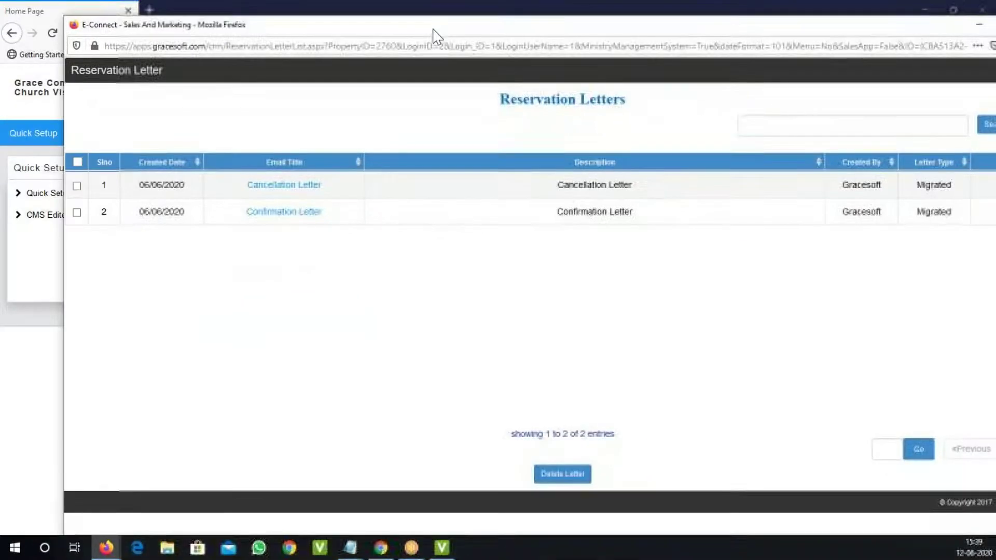
pyautogui.doubleClick(435, 27)
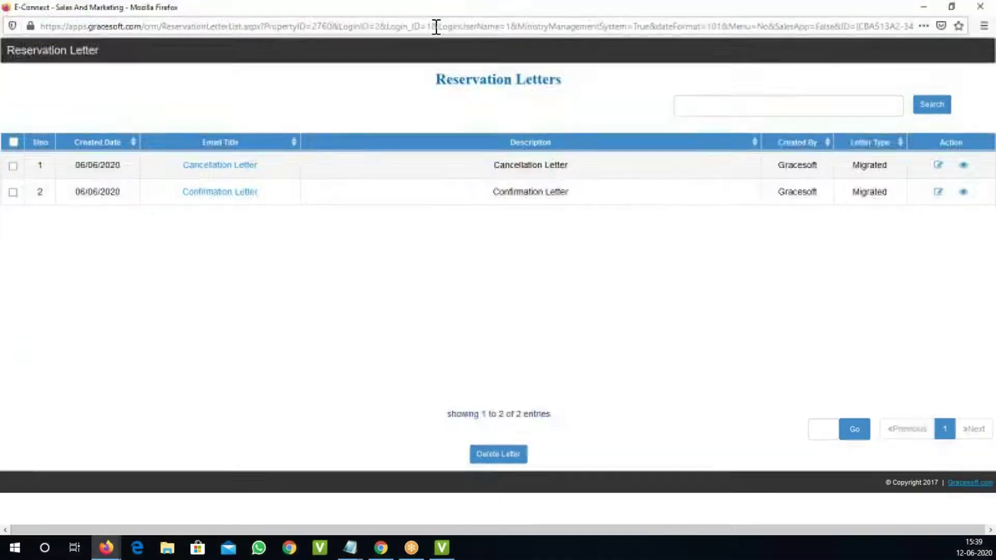
pyautogui.click(938, 193)
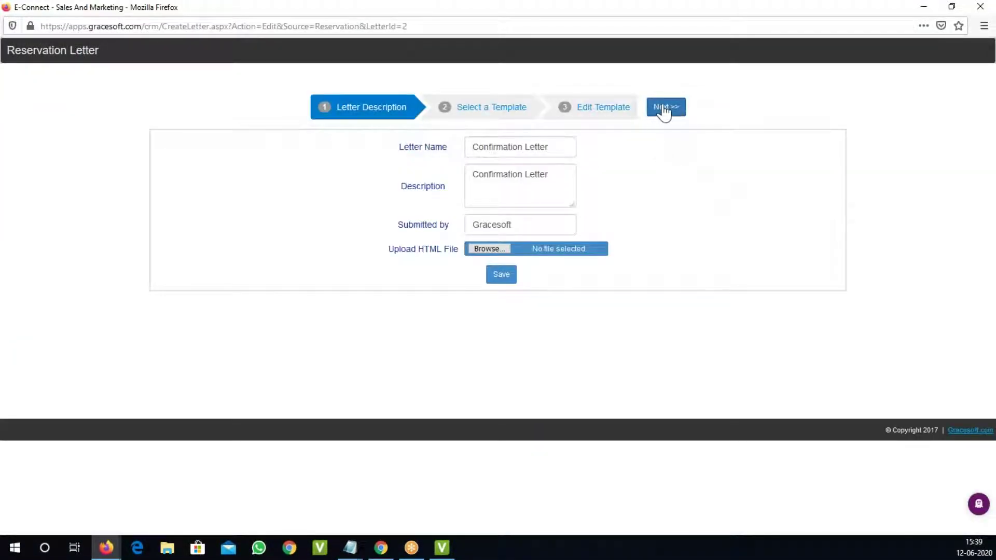
pyautogui.click(664, 108)
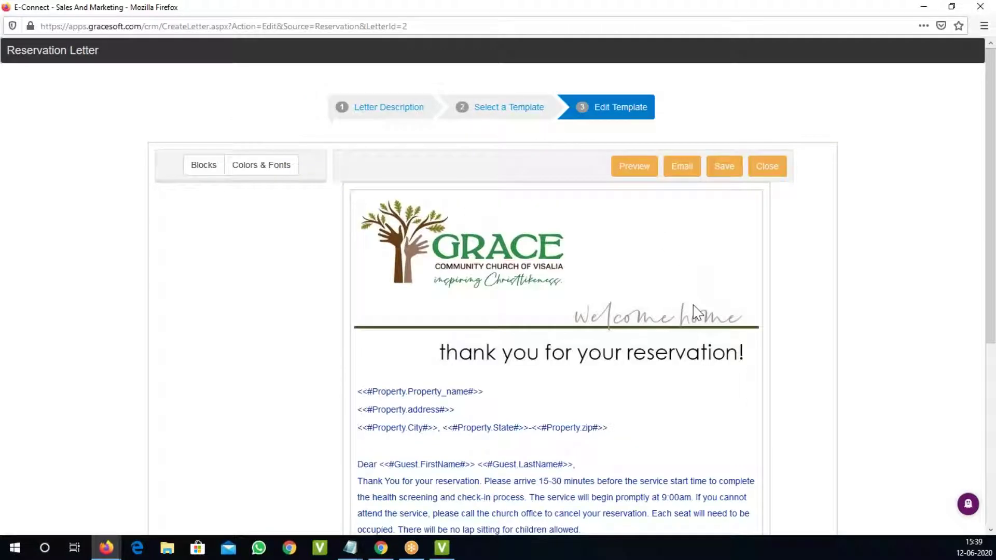
pyautogui.scroll(-5, 696, 312)
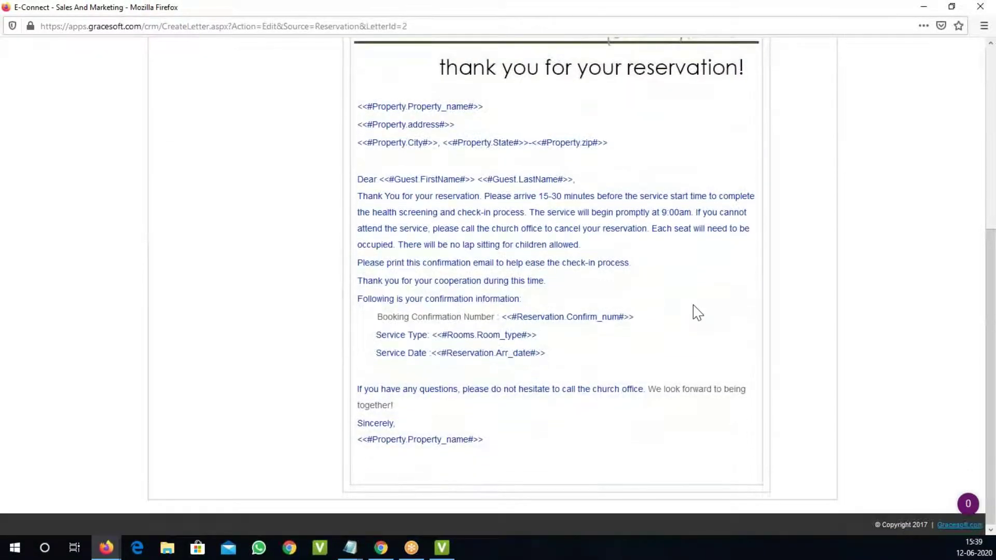
pyautogui.scroll(5, 696, 312)
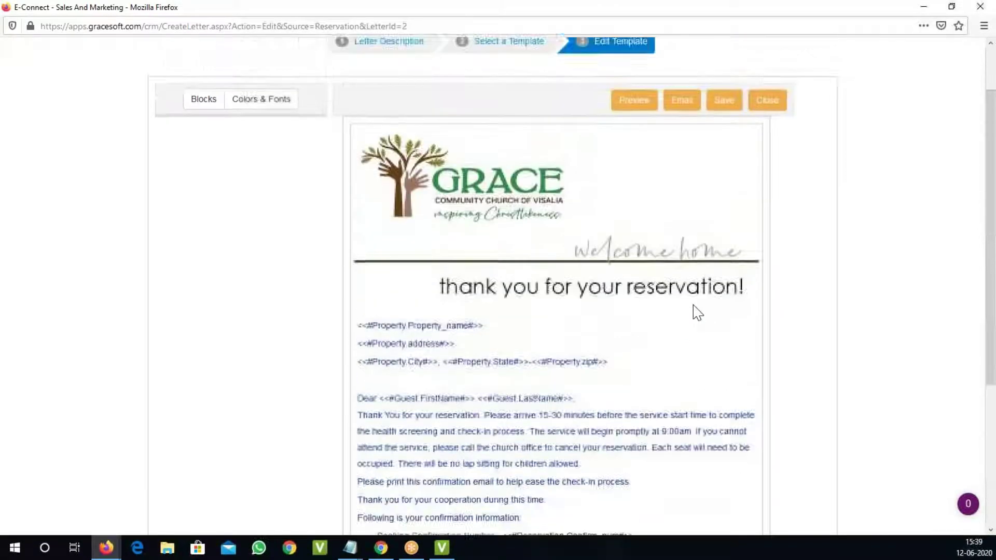
pyautogui.click(777, 173)
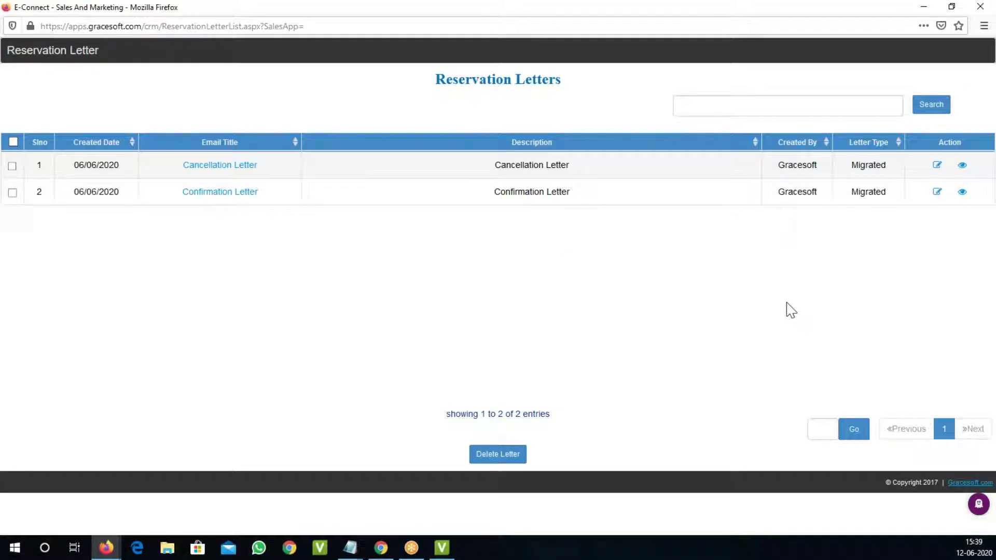
pyautogui.doubleClick(589, 11)
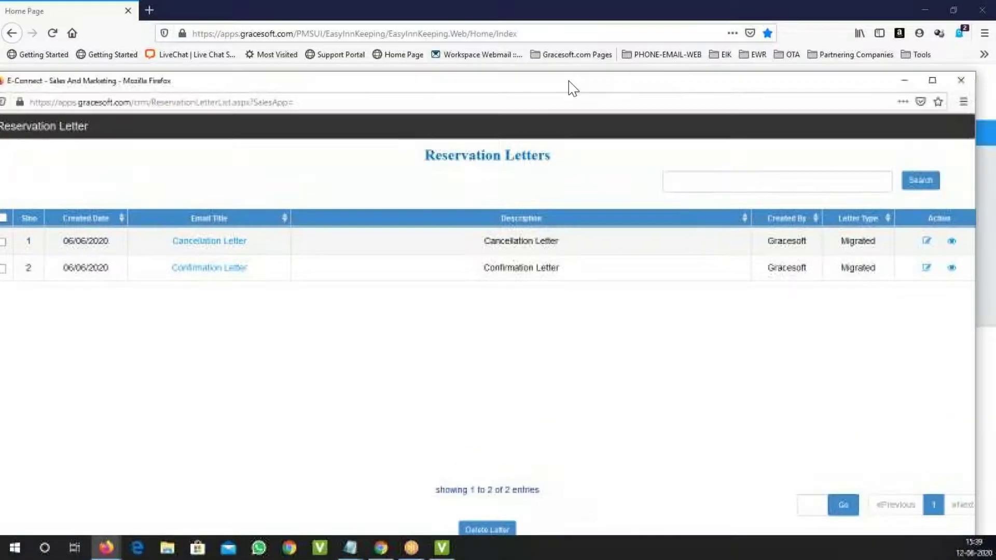
# Step: Close the Reservation Letters window to return to the Quick Setup page
pyautogui.click(956, 82)
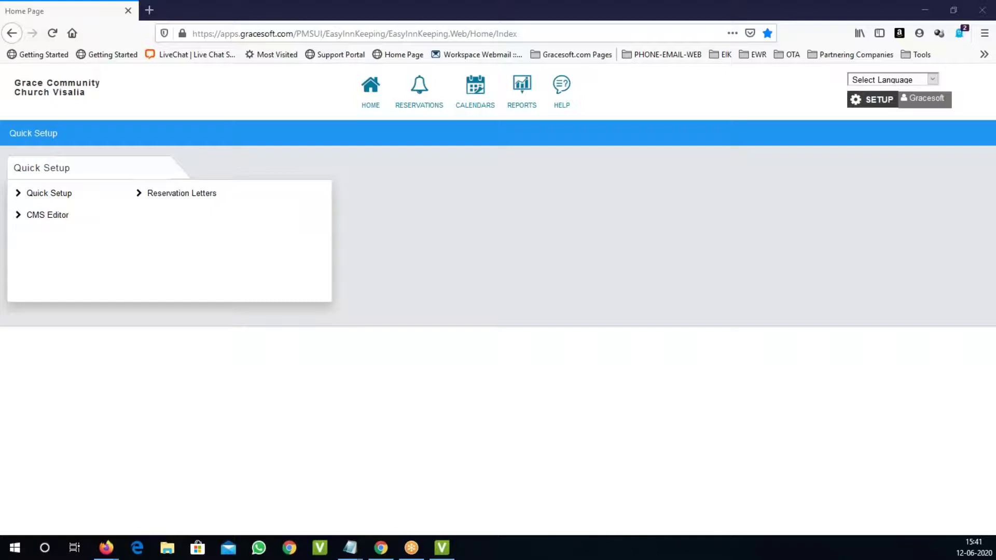
pyautogui.click(149, 10)
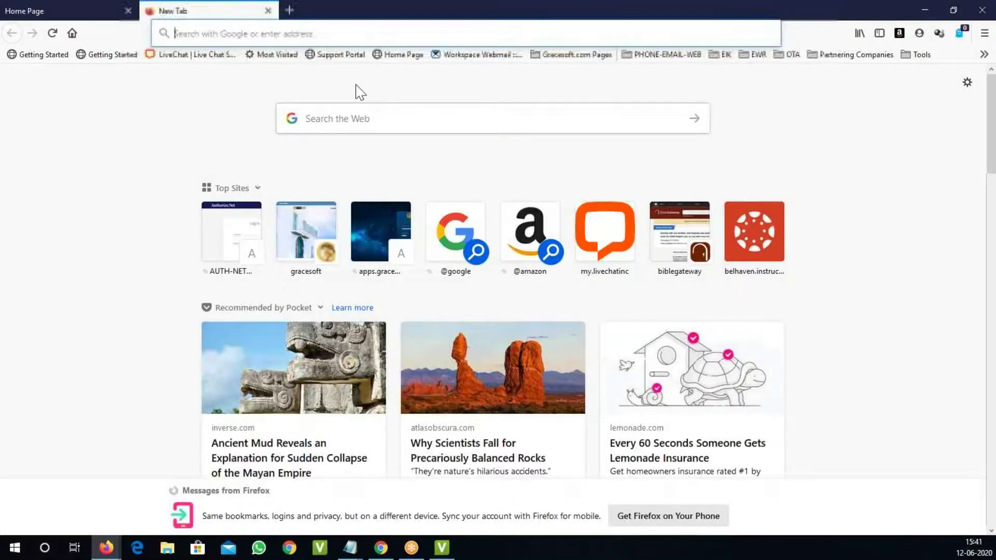
pyautogui.click(400, 32)
pyautogui.write('www.gracesoft.com/')
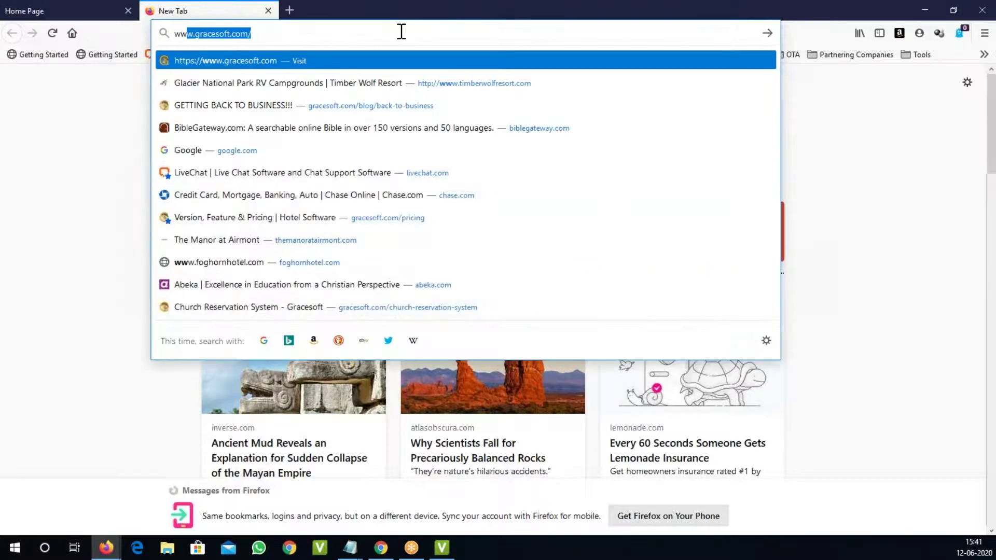
pyautogui.press('Return')
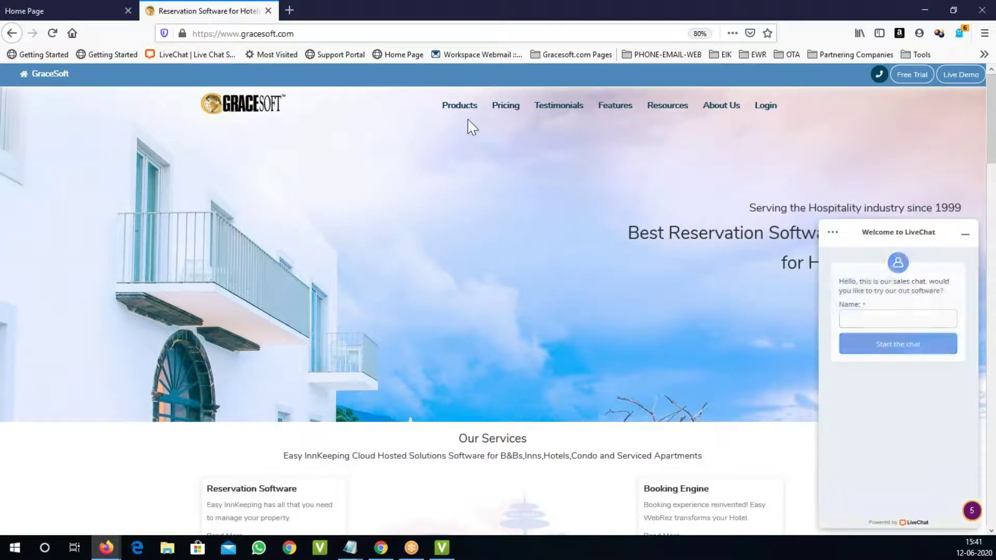
# Step: Minimize the live chat and go to the Church Reservation System page
pyautogui.click(964, 236)
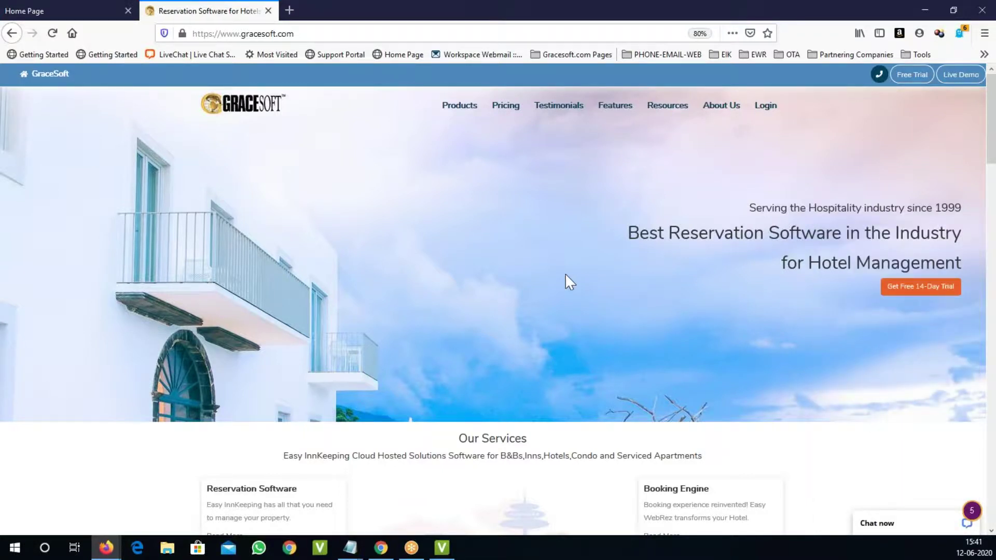
pyautogui.scroll(-5, 565, 275)
pyautogui.scroll(-10, 565, 275)
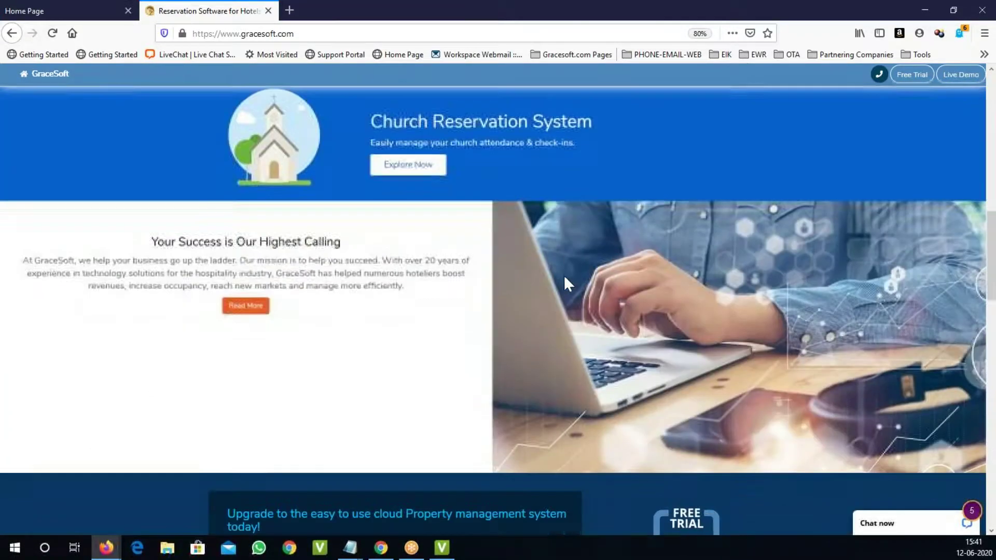
pyautogui.click(429, 162)
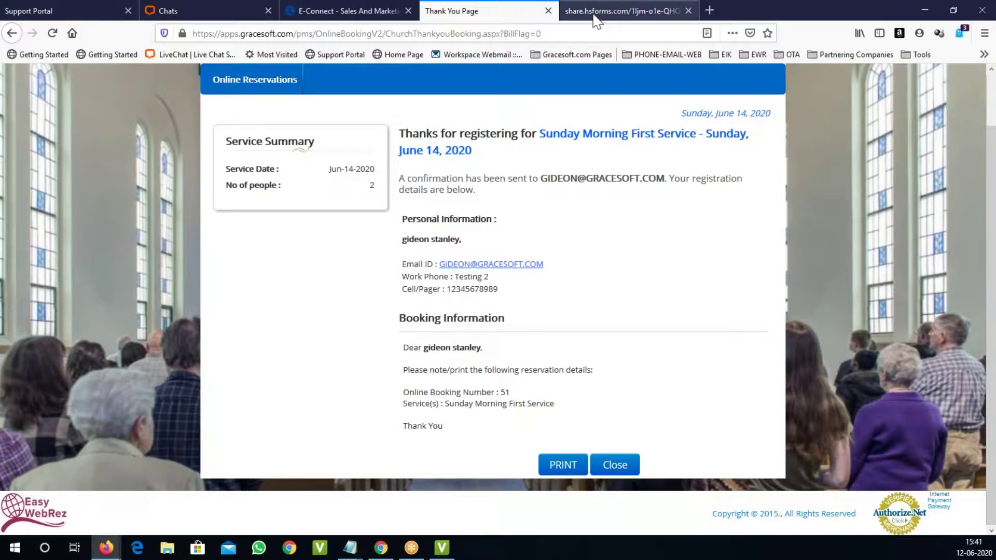
pyautogui.click(623, 11)
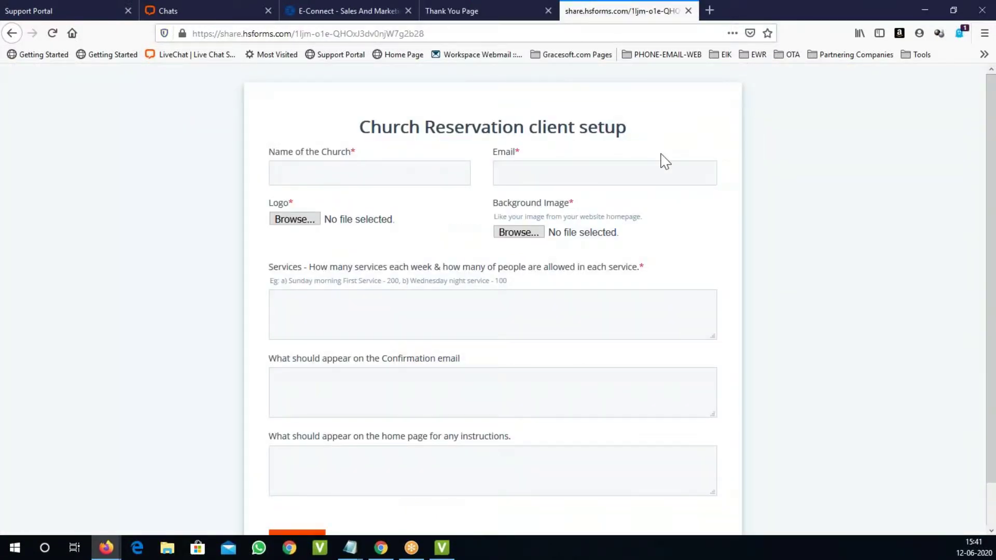
pyautogui.click(355, 173)
pyautogui.click(392, 316)
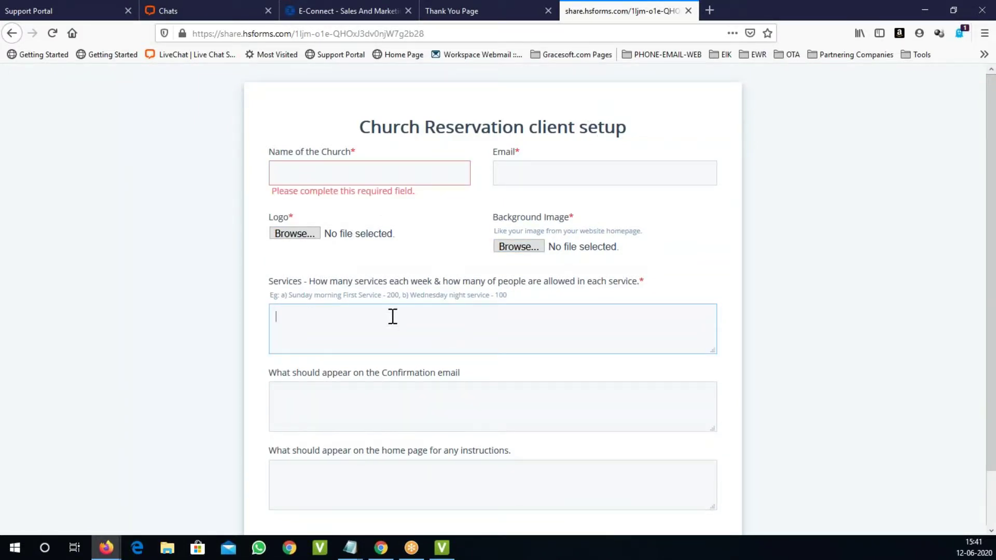
pyautogui.scroll(-2, 392, 317)
pyautogui.click(362, 329)
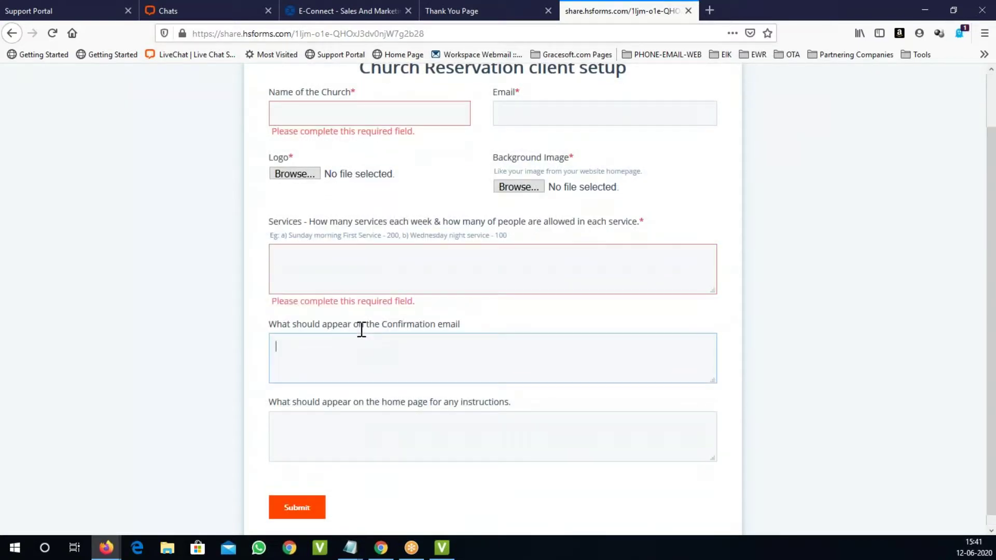
pyautogui.click(390, 429)
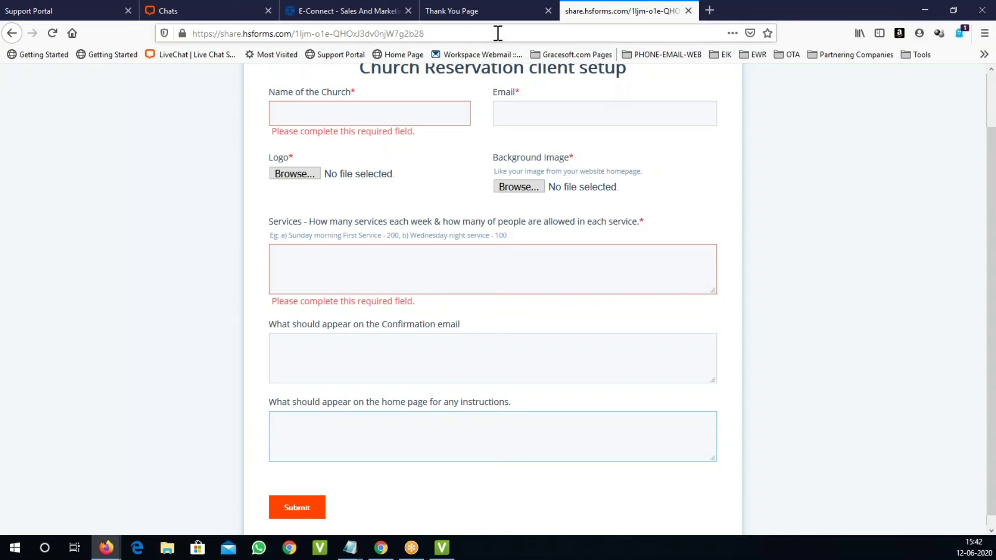
pyautogui.click(519, 14)
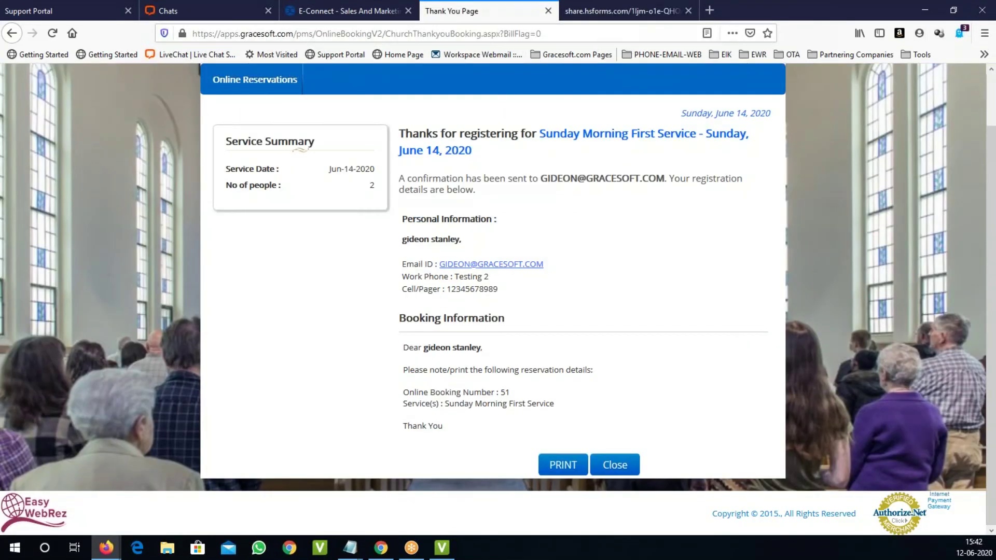